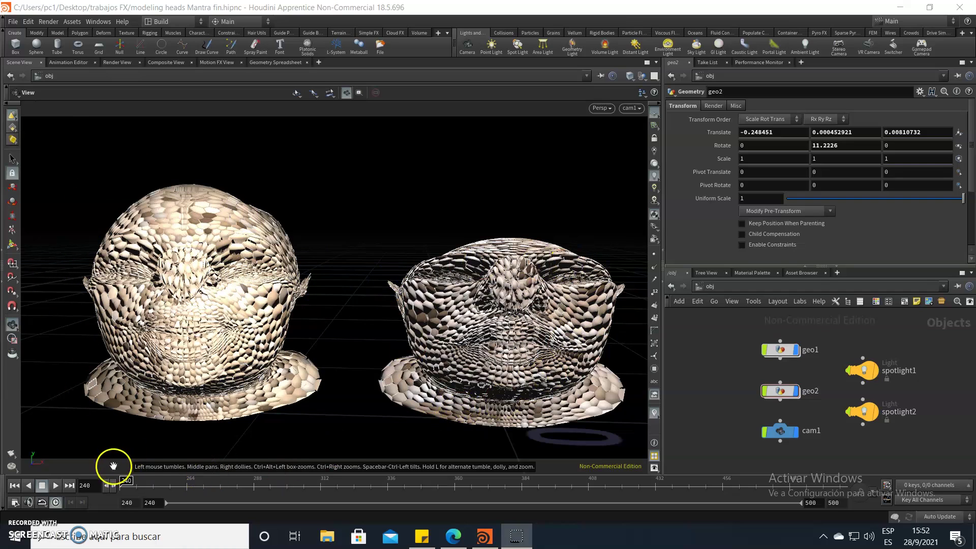
# Step: Play the heads' animation from frame 240 and stop it at frame 273
pyautogui.click(67, 493)
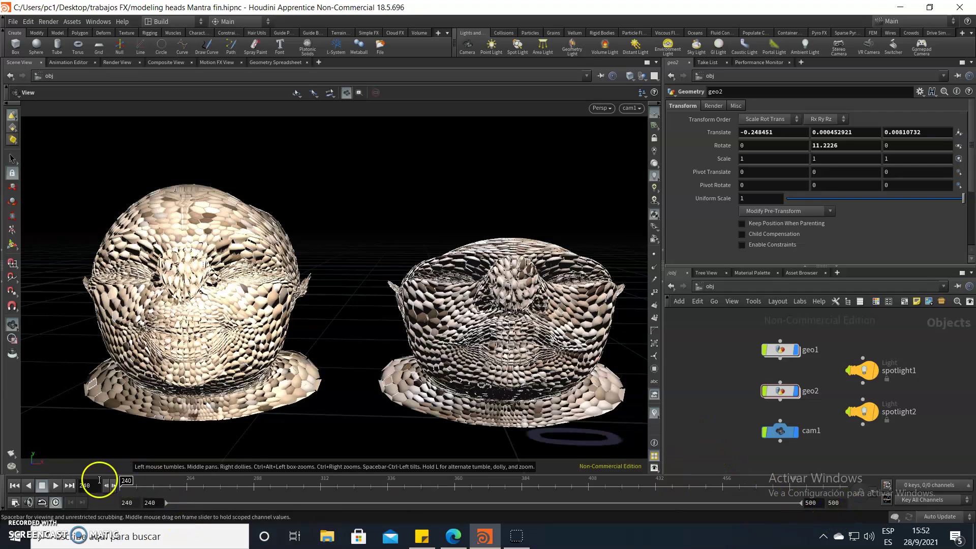
pyautogui.click(62, 488)
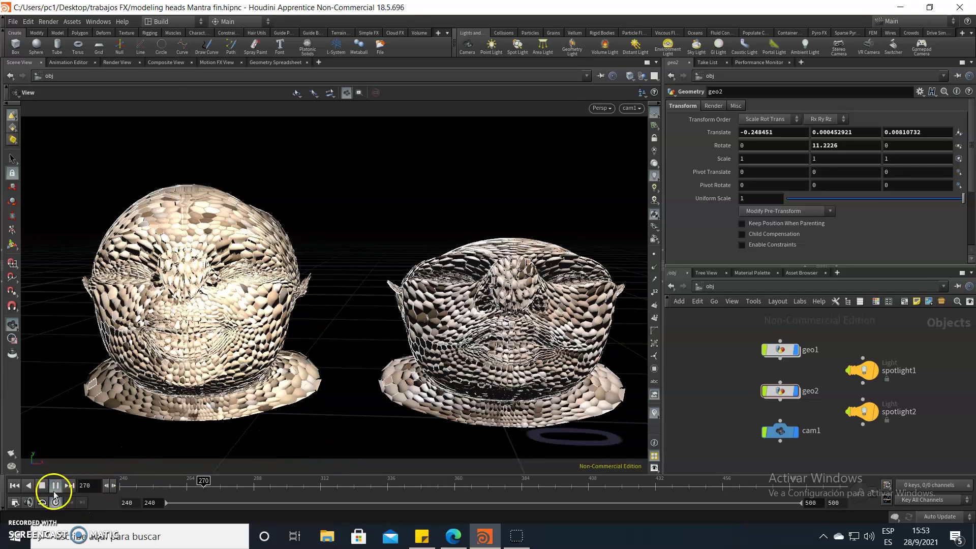
# Step: Jump back to frame 240 and inspect geo1's translate and scale values
pyautogui.click(18, 487)
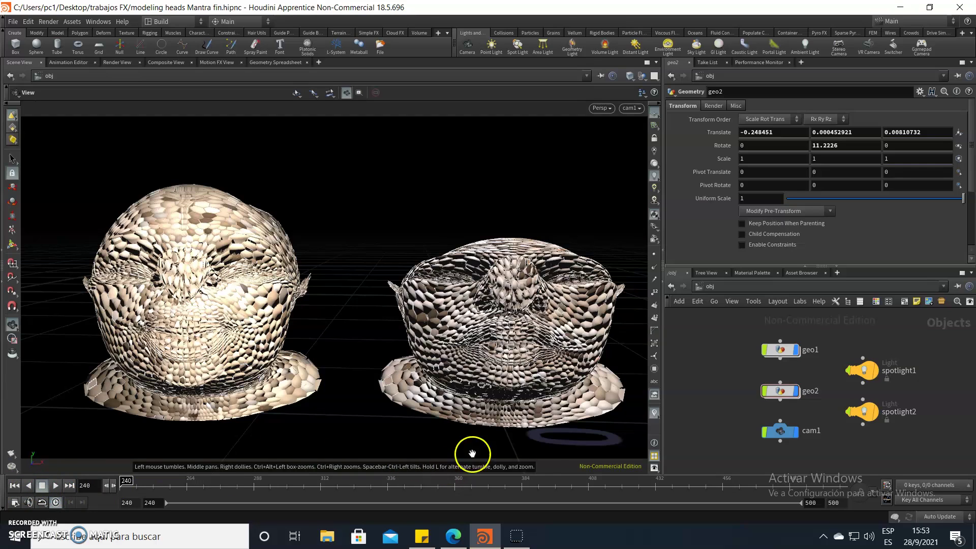
pyautogui.click(776, 349)
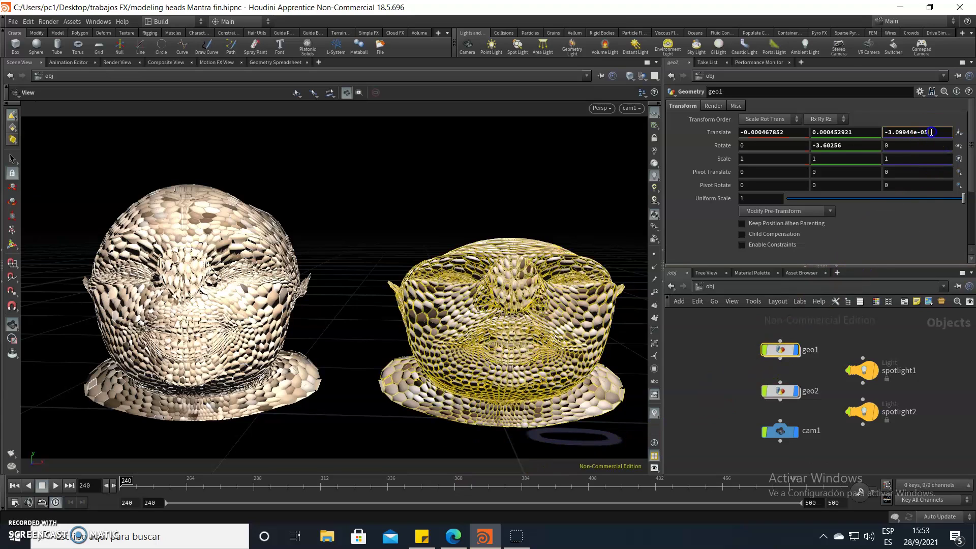
pyautogui.click(787, 131)
pyautogui.click(864, 159)
pyautogui.click(719, 338)
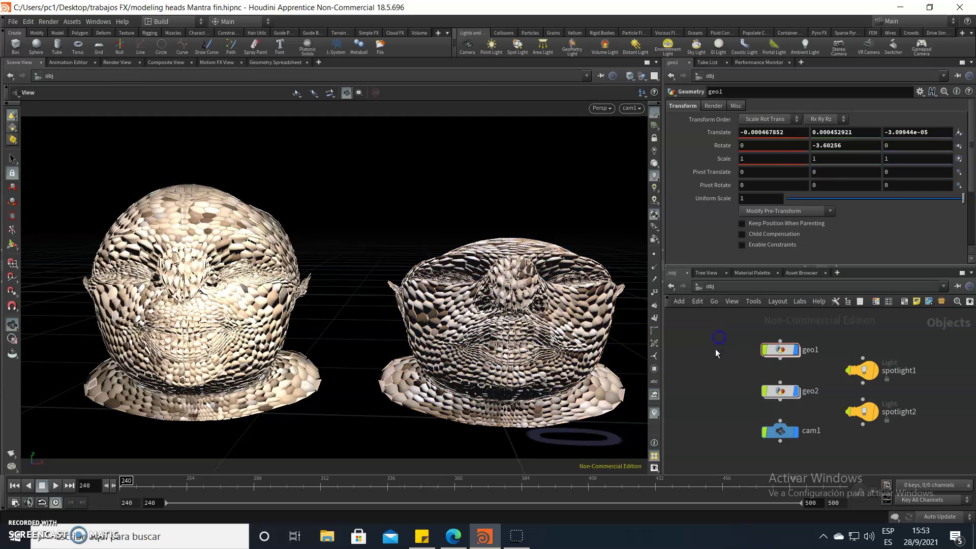
# Step: Inspect geo2's translate values and Y rotation of 11.2226, then reselect geo1
pyautogui.click(781, 394)
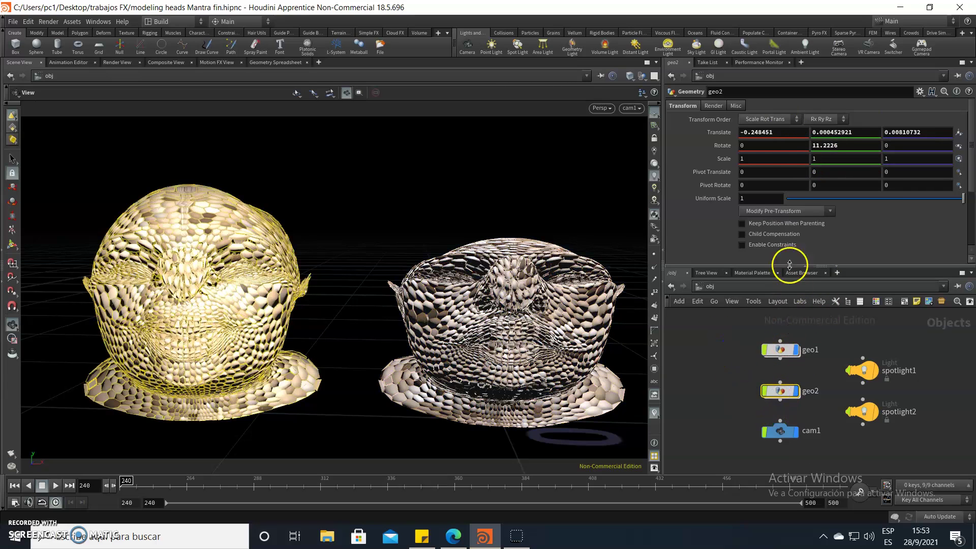
pyautogui.click(790, 136)
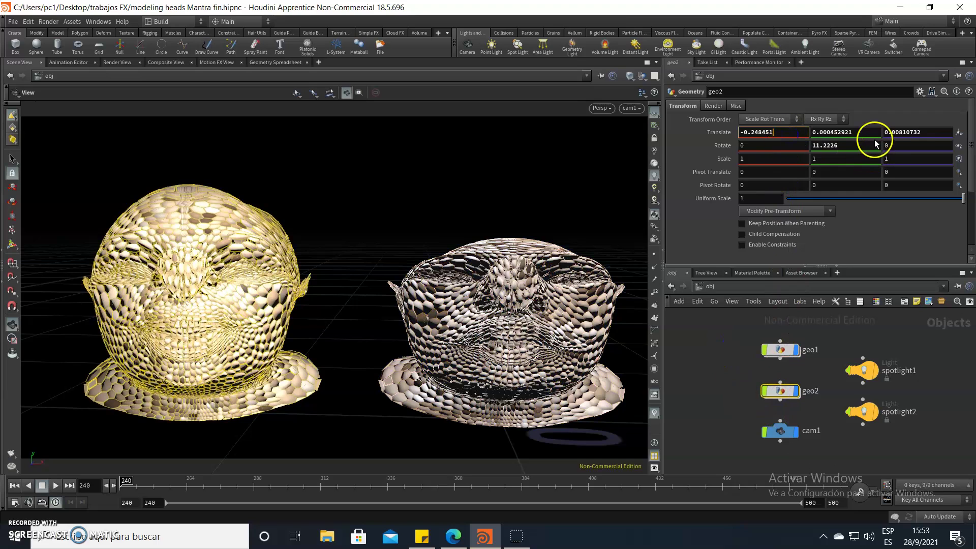
pyautogui.click(871, 135)
pyautogui.click(943, 136)
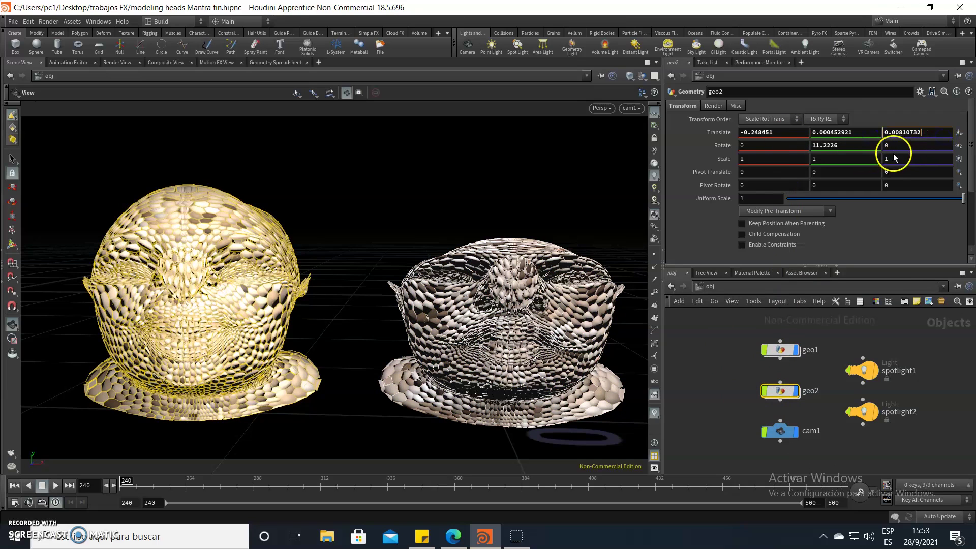
pyautogui.click(874, 144)
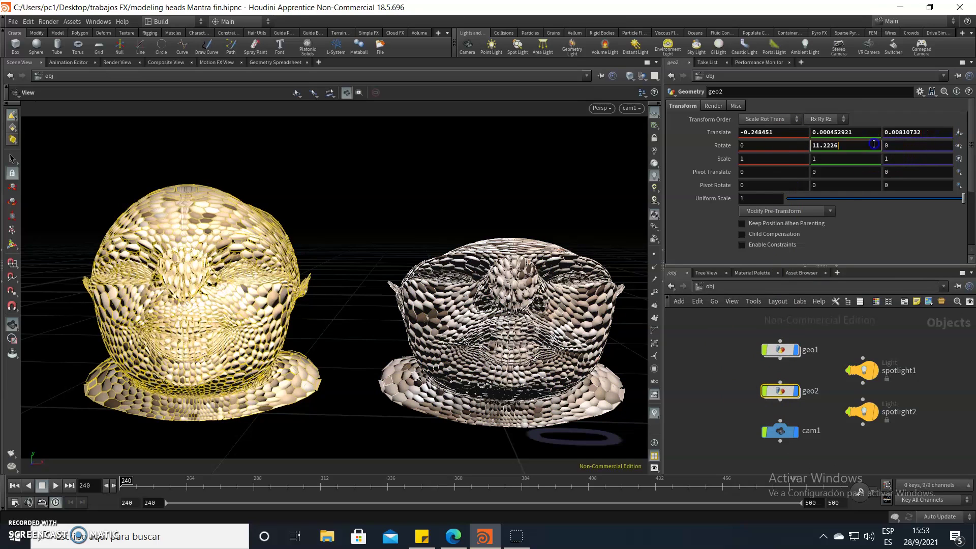
pyautogui.click(721, 350)
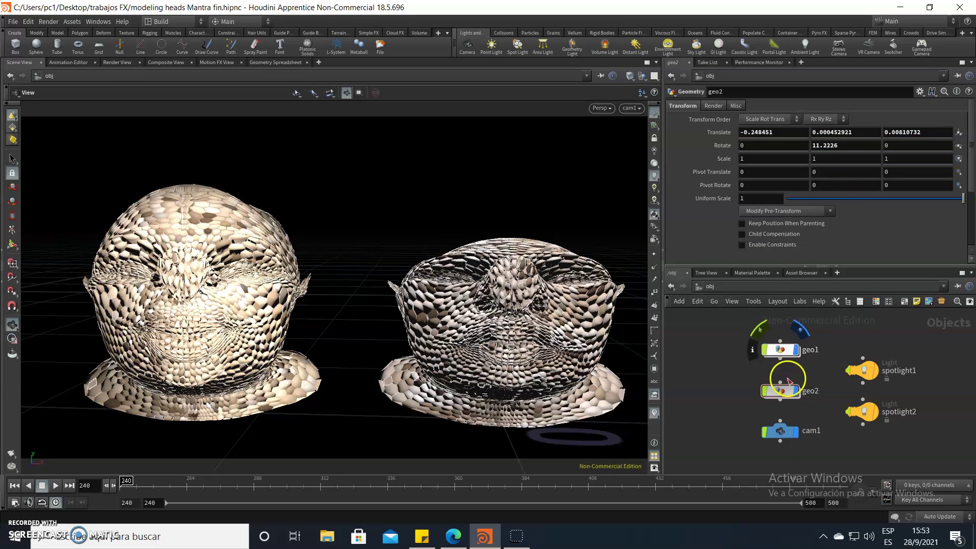
pyautogui.click(782, 355)
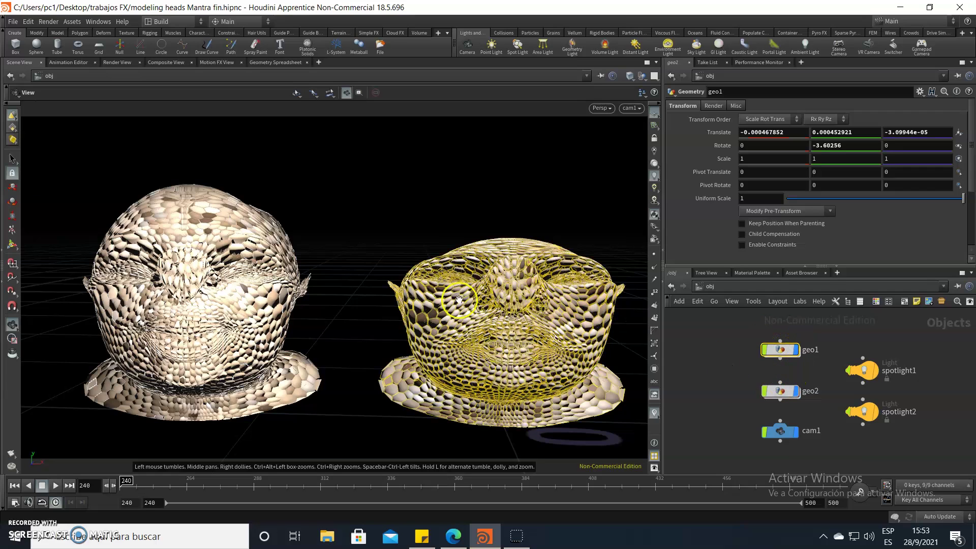
# Step: Go inside geo1 and display testgeometry_templatehead1 to show the plain template head
pyautogui.click(728, 386)
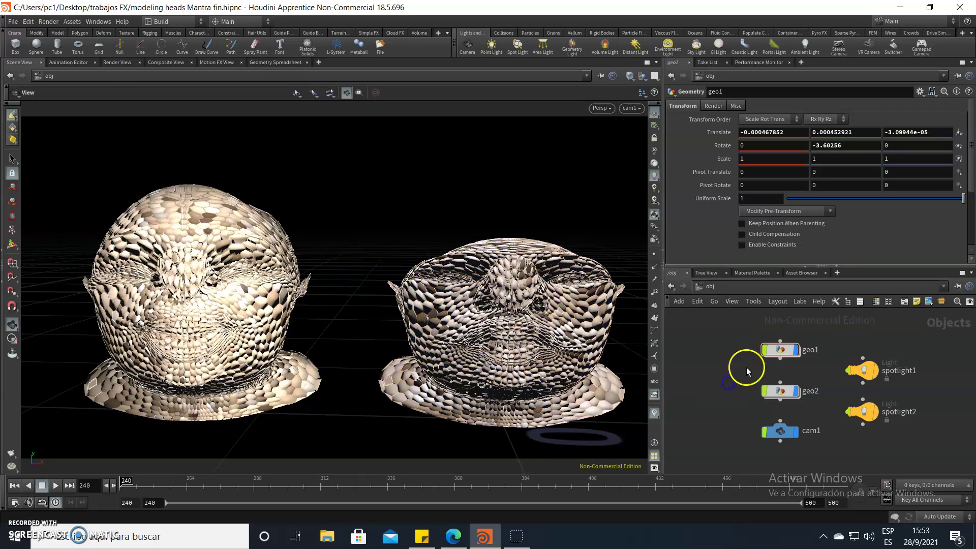
pyautogui.doubleClick(774, 351)
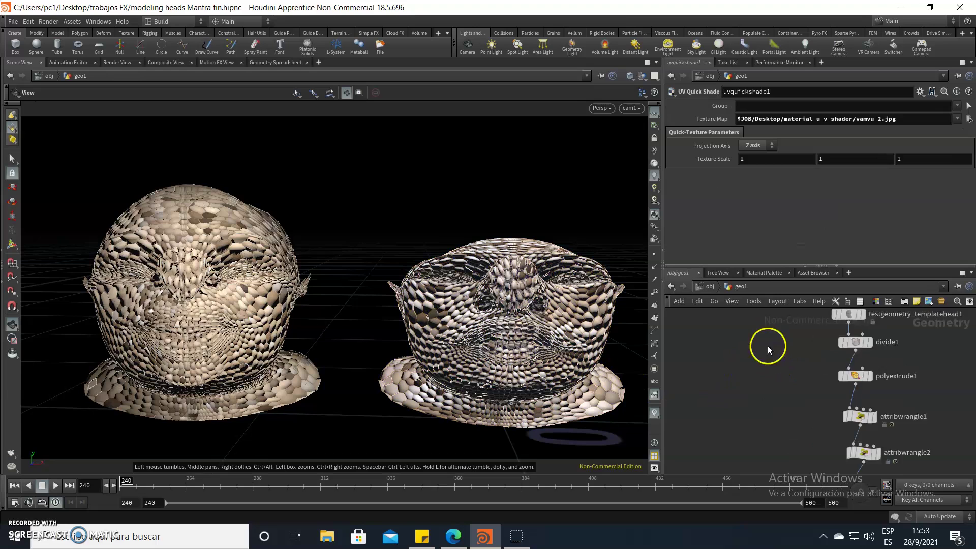
pyautogui.moveTo(767, 344); pyautogui.dragTo(737, 422, button='right')
pyautogui.scroll(5, 755, 411)
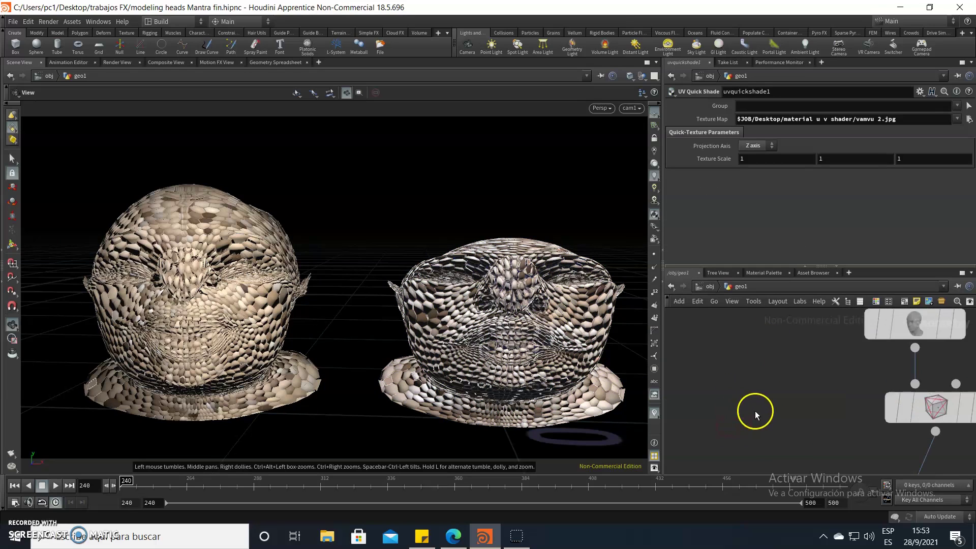
pyautogui.scroll(-5, 724, 411)
pyautogui.scroll(2, 741, 408)
pyautogui.moveTo(741, 408); pyautogui.dragTo(693, 414, button='middle')
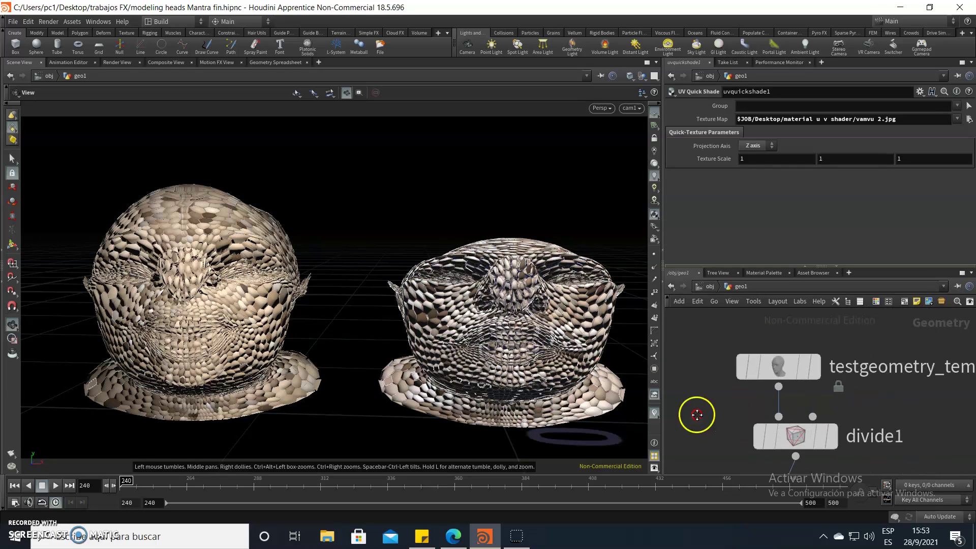
pyautogui.scroll(2, 875, 428)
pyautogui.scroll(-2, 876, 428)
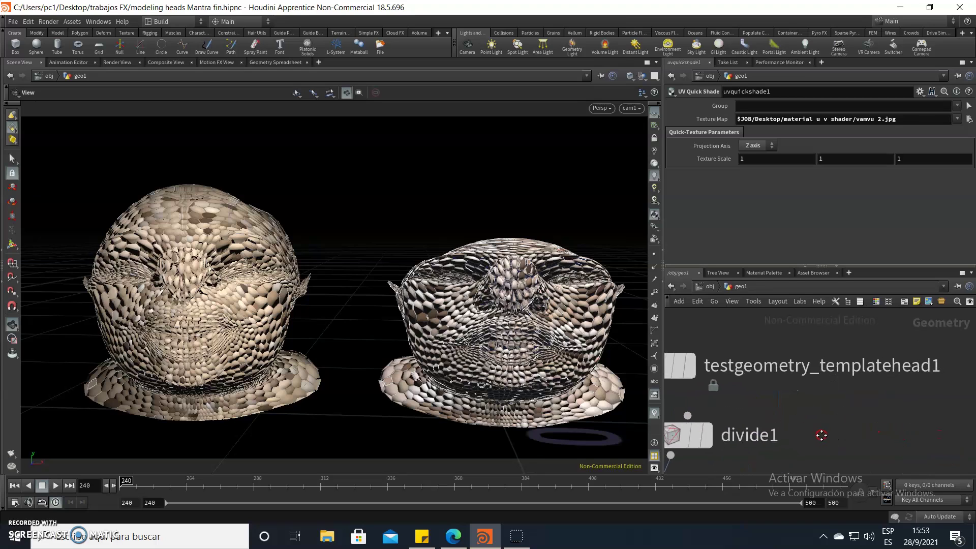
pyautogui.scroll(-2, 835, 431)
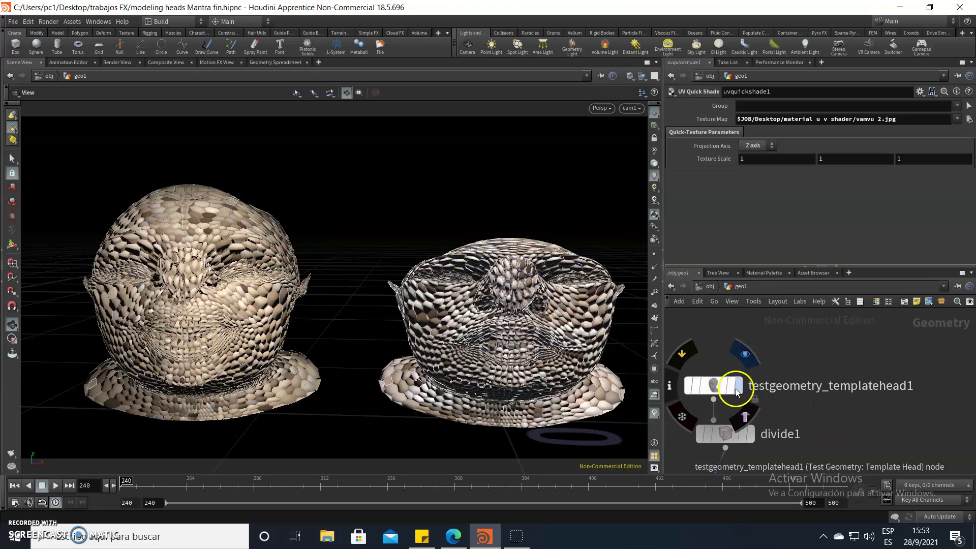
pyautogui.click(714, 387)
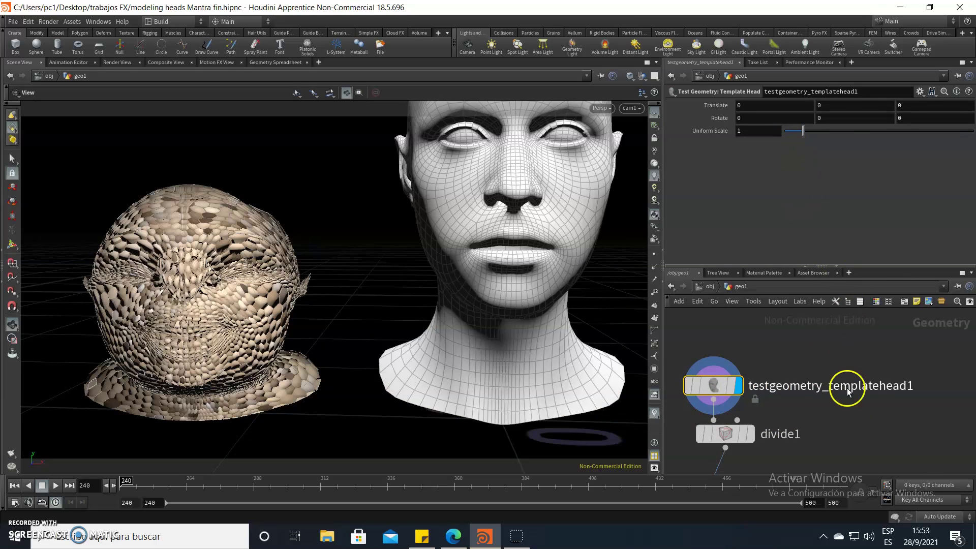
# Step: Display divide1 so the head shows its divided polygon mesh
pyautogui.moveTo(867, 416); pyautogui.dragTo(883, 362, button='middle')
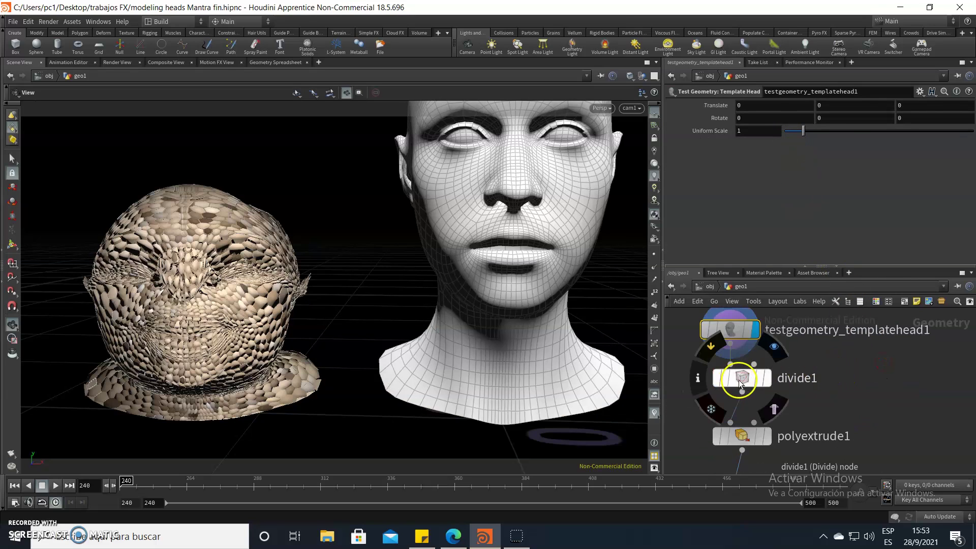
pyautogui.click(760, 382)
pyautogui.click(767, 382)
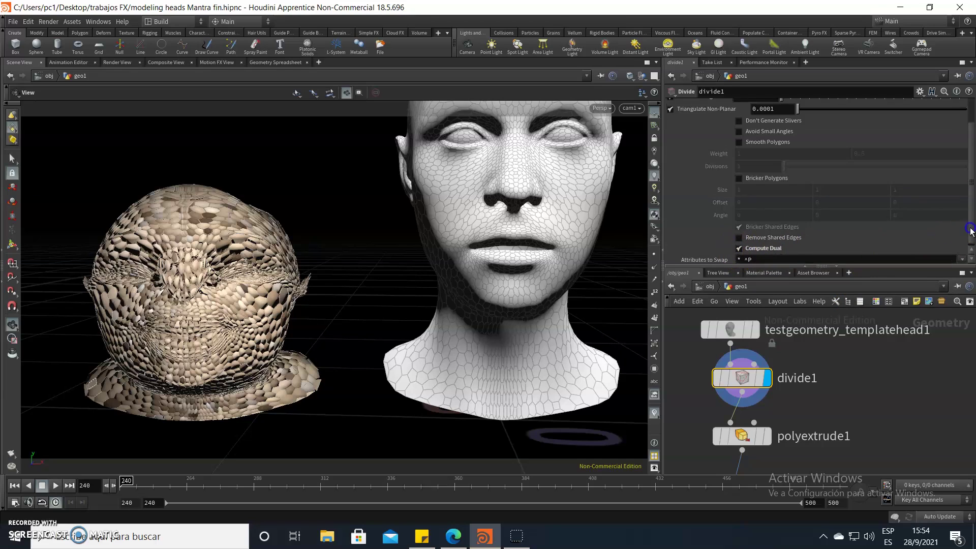
pyautogui.scroll(2, 972, 196)
pyautogui.scroll(-2, 971, 234)
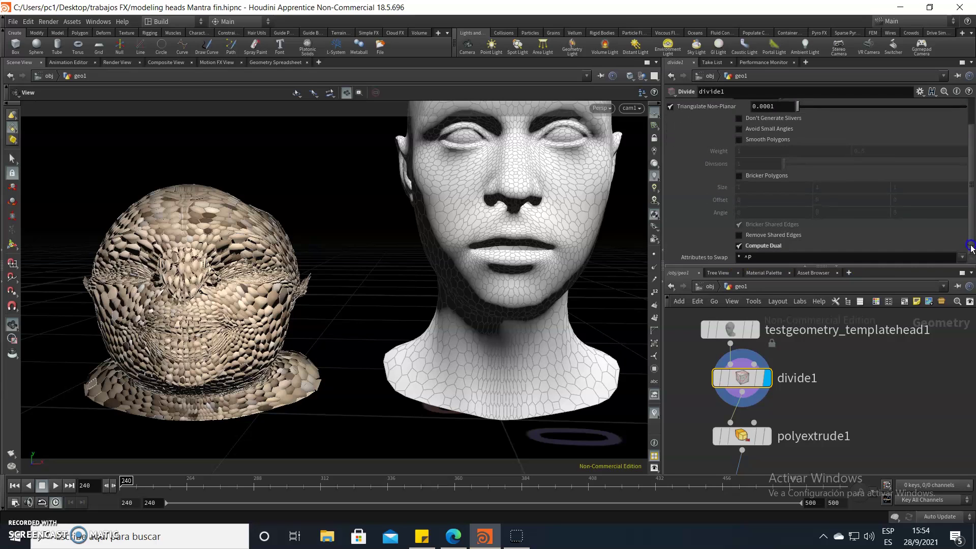
pyautogui.moveTo(742, 436)
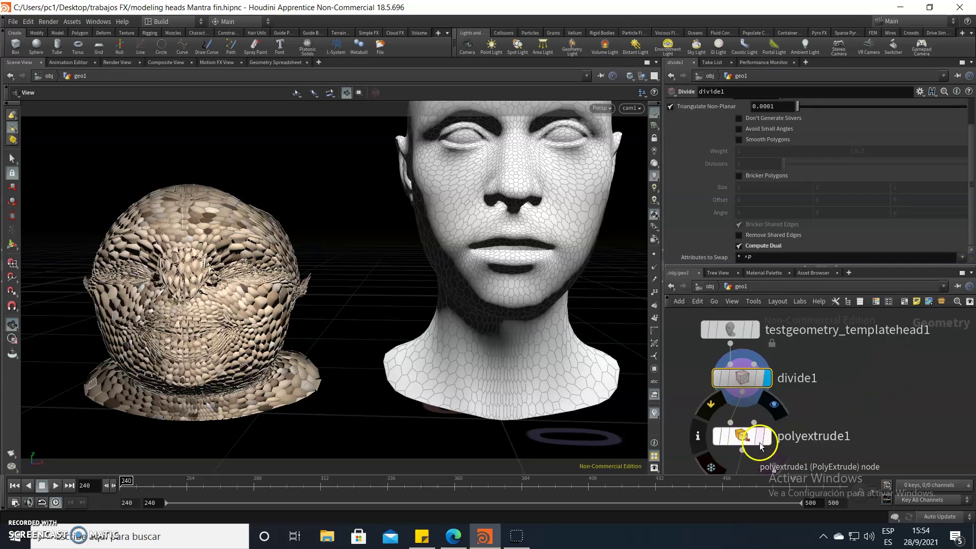
# Step: Display polyextrude1 to extrude the cells, confirming its Distance of 0.006
pyautogui.click(765, 437)
pyautogui.click(742, 437)
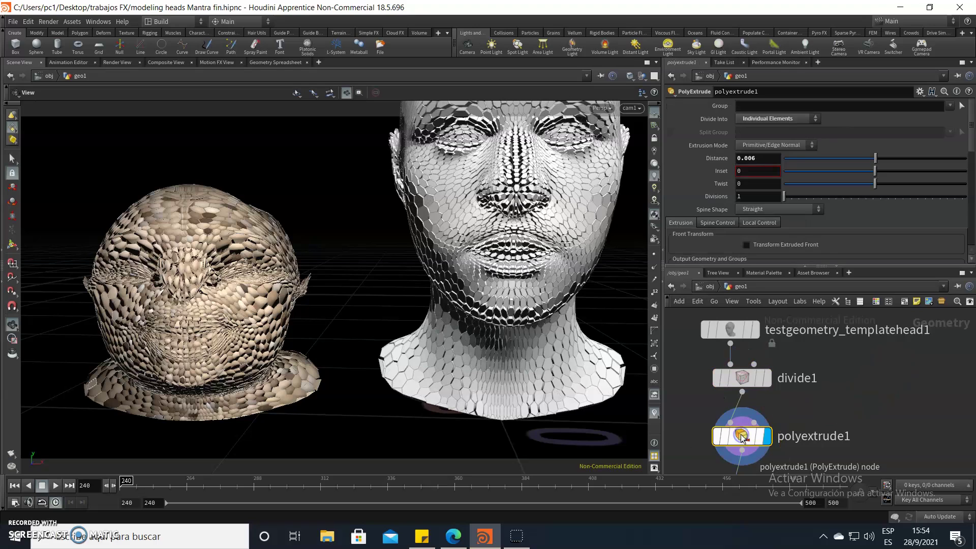
pyautogui.click(764, 159)
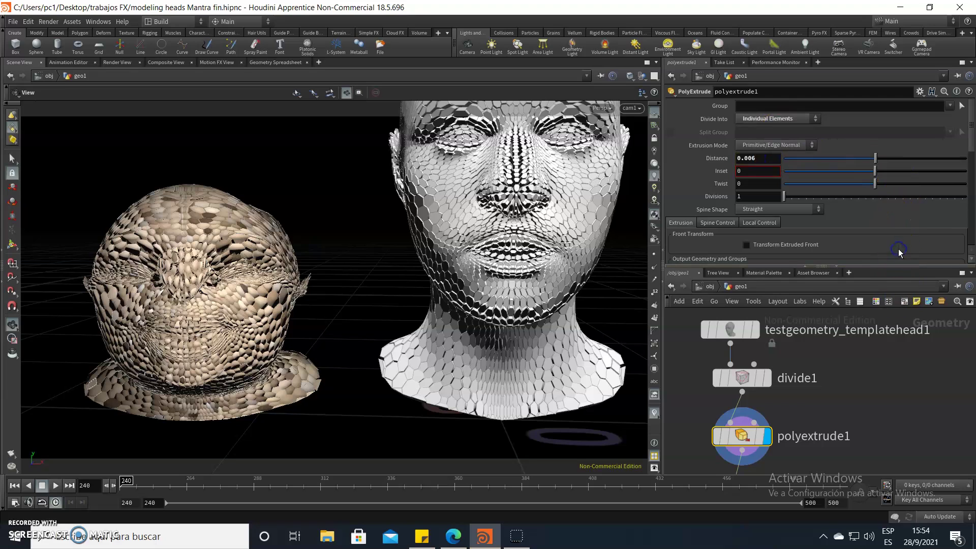
pyautogui.moveTo(970, 141)
pyautogui.mouseDown()
pyautogui.moveTo(970, 168)
pyautogui.moveTo(971, 134)
pyautogui.mouseUp()
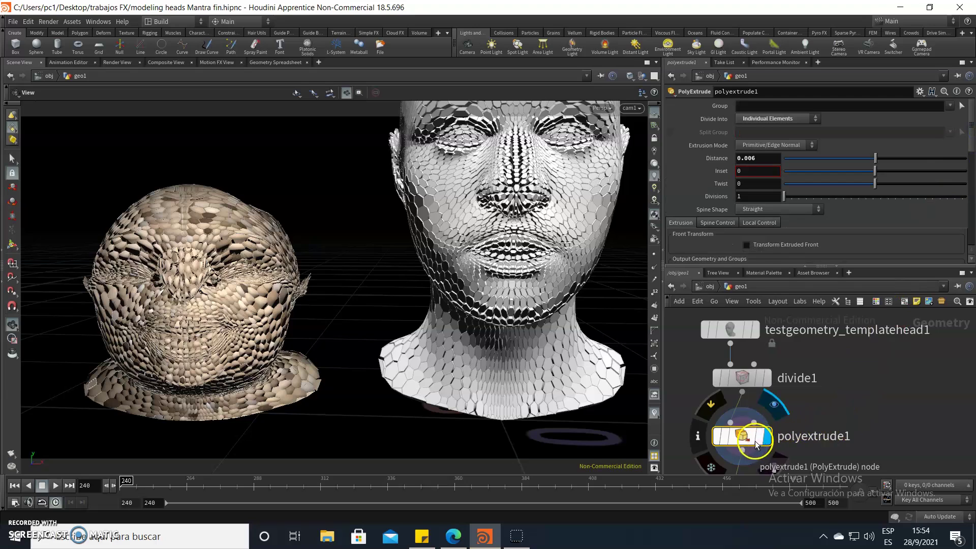
pyautogui.moveTo(869, 434); pyautogui.dragTo(867, 338, button='middle')
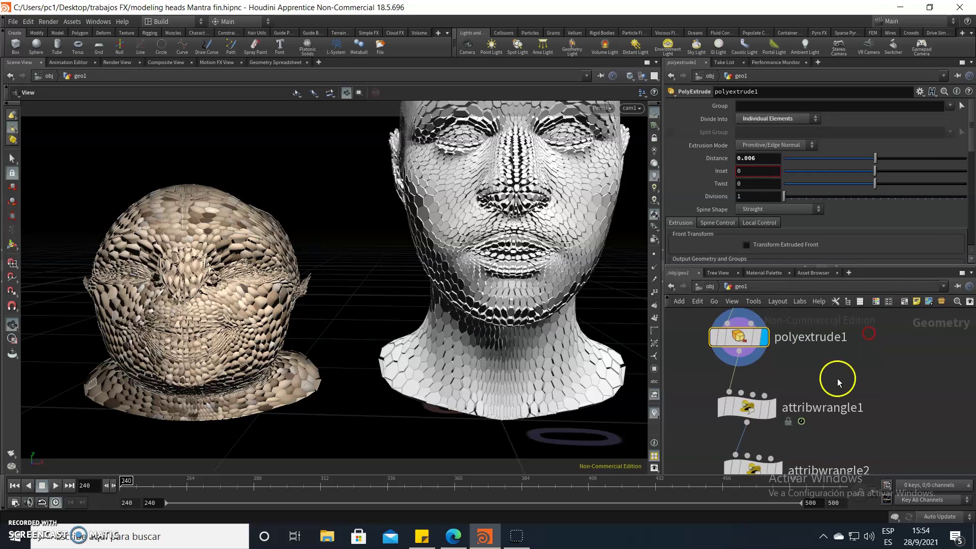
# Step: Review attribwrangle1's neighbour-polygon VEX code and its Mover expression $T*7/$FEND
pyautogui.click(750, 408)
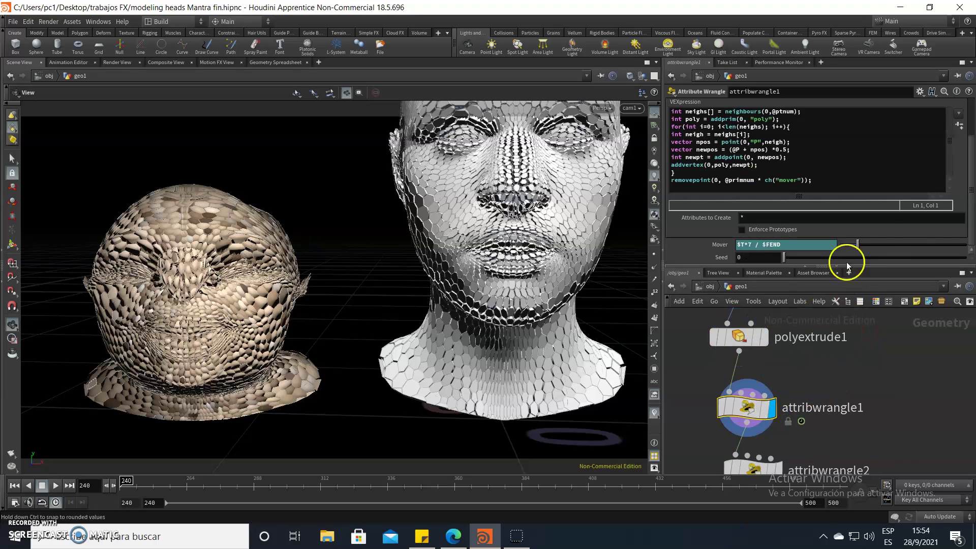
pyautogui.scroll(1, 971, 212)
pyautogui.scroll(3, 972, 213)
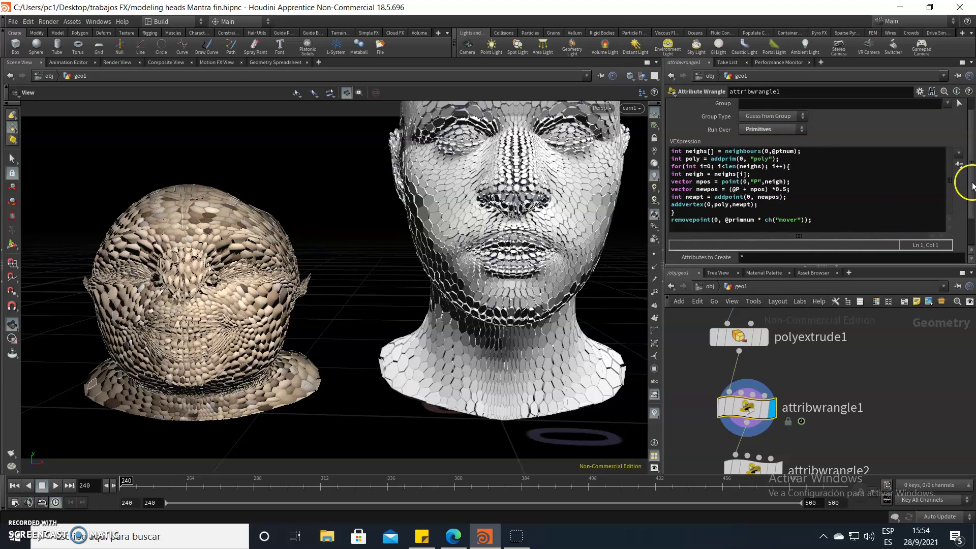
pyautogui.moveTo(972, 187); pyautogui.dragTo(972, 218)
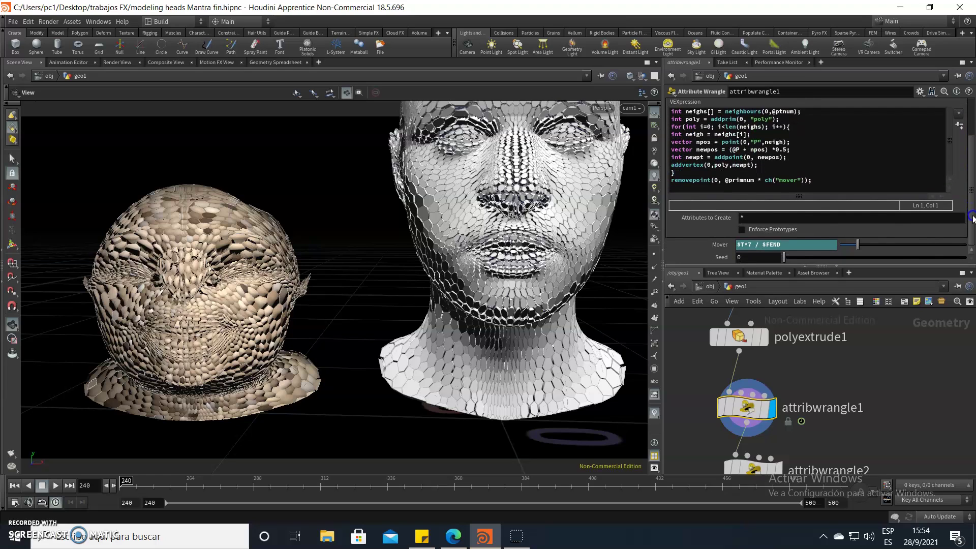
pyautogui.click(831, 248)
pyautogui.moveTo(833, 426)
pyautogui.mouseDown(button='middle')
pyautogui.moveTo(868, 426)
pyautogui.moveTo(853, 366)
pyautogui.mouseUp(button='middle')
# Step: Display attribwrangle2's rotated-normals result, testing Axis values but leaving Ang and Axis at 0
pyautogui.click(745, 402)
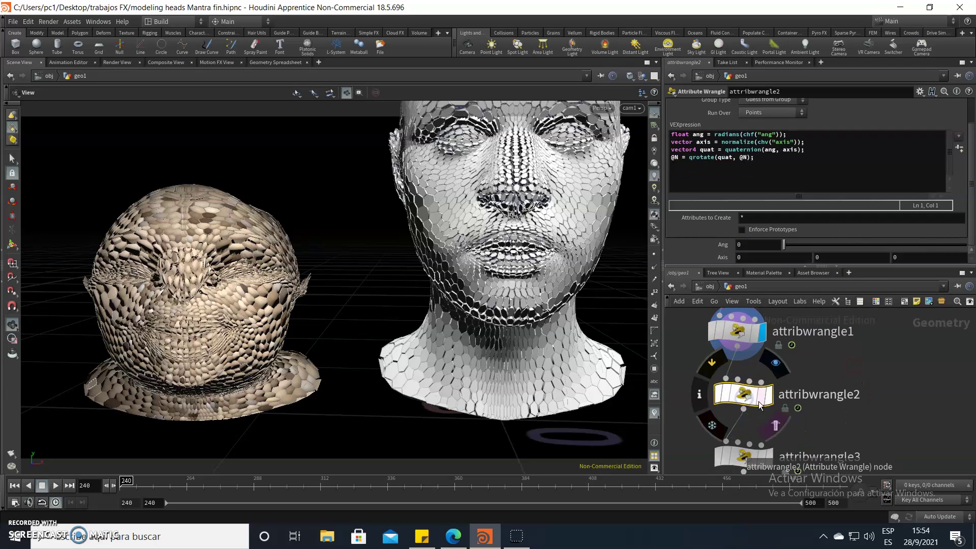
pyautogui.click(769, 402)
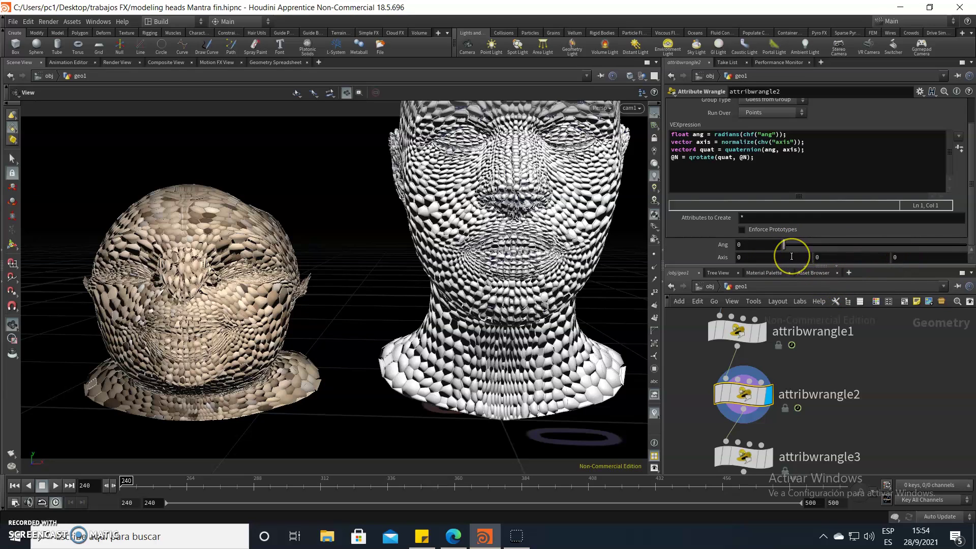
pyautogui.moveTo(792, 256); pyautogui.dragTo(795, 258, button='middle')
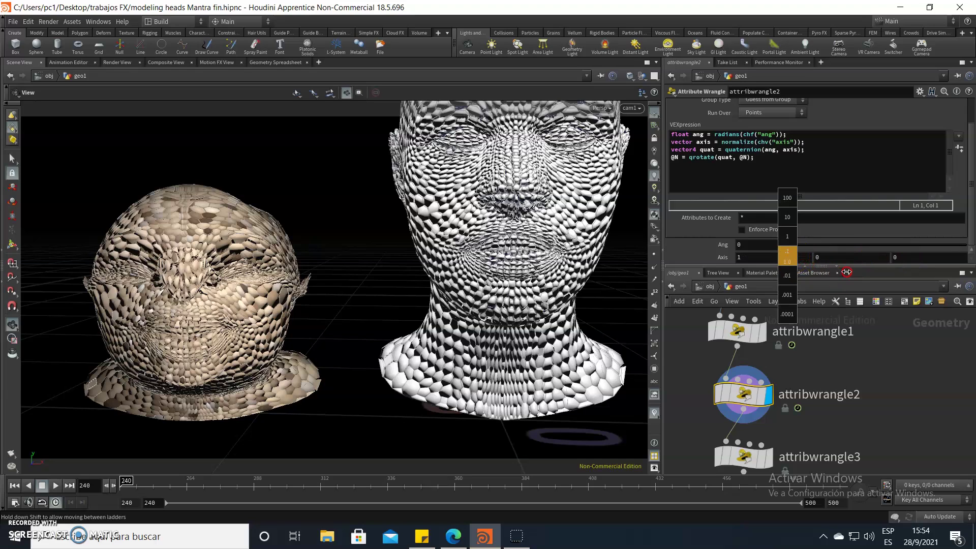
pyautogui.moveTo(804, 274); pyautogui.dragTo(803, 274, button='middle')
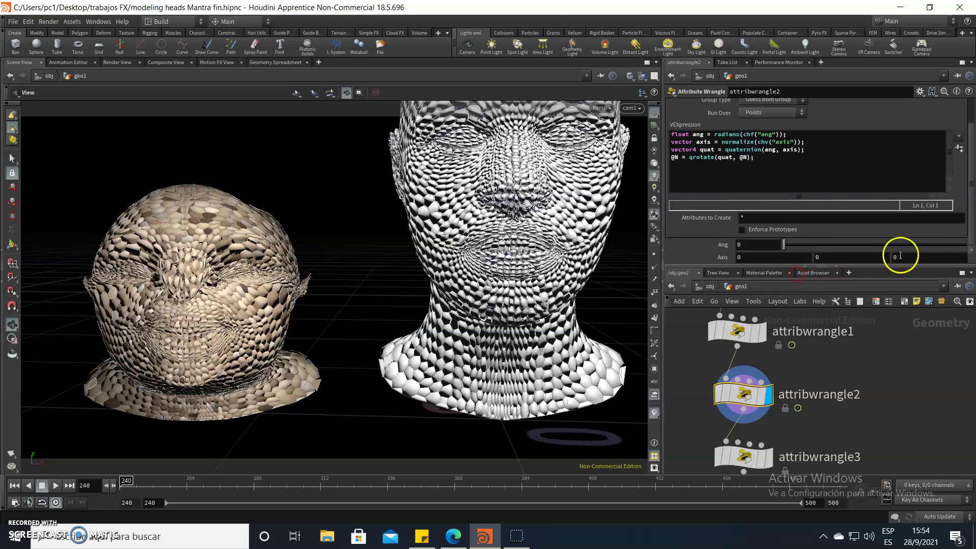
pyautogui.scroll(2, 971, 210)
pyautogui.scroll(1, 971, 210)
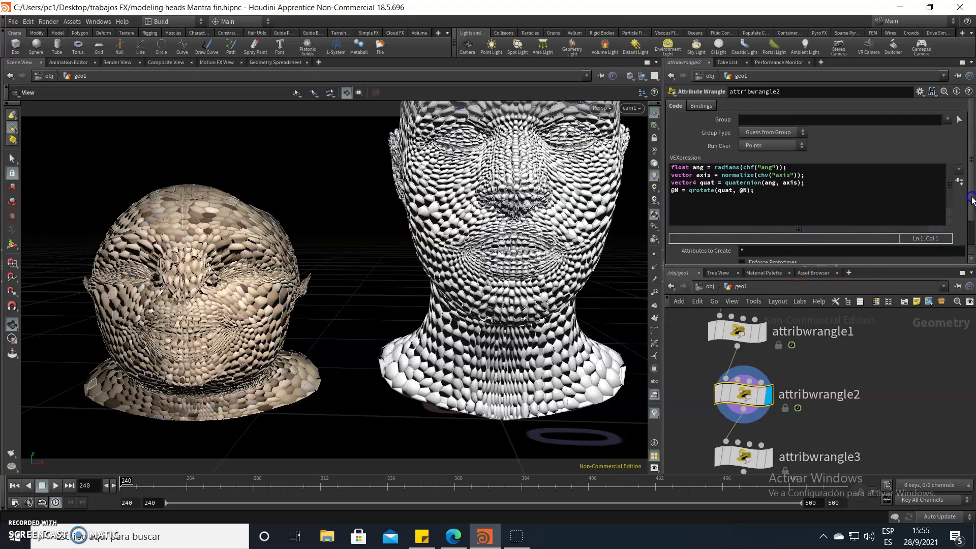
pyautogui.scroll(-2, 971, 200)
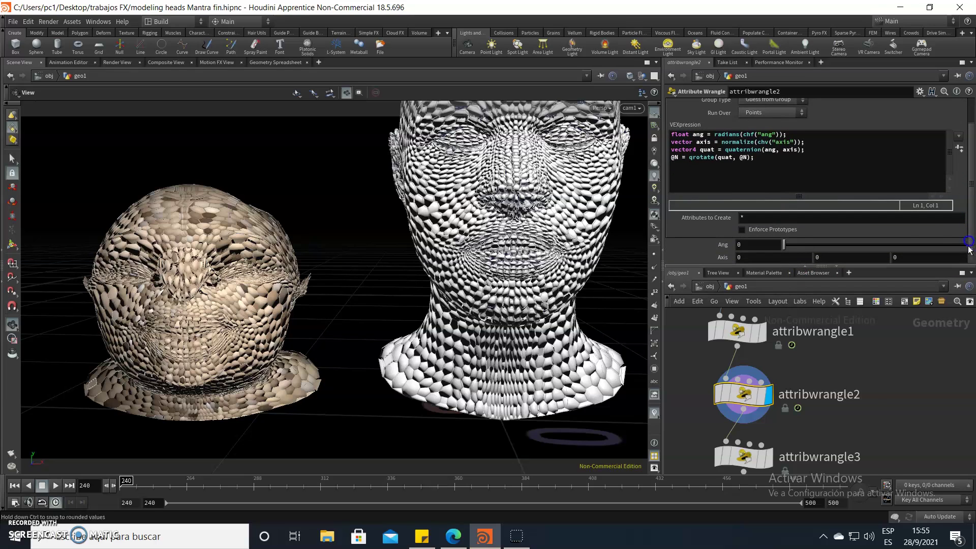
pyautogui.moveTo(853, 415); pyautogui.dragTo(843, 354, button='middle')
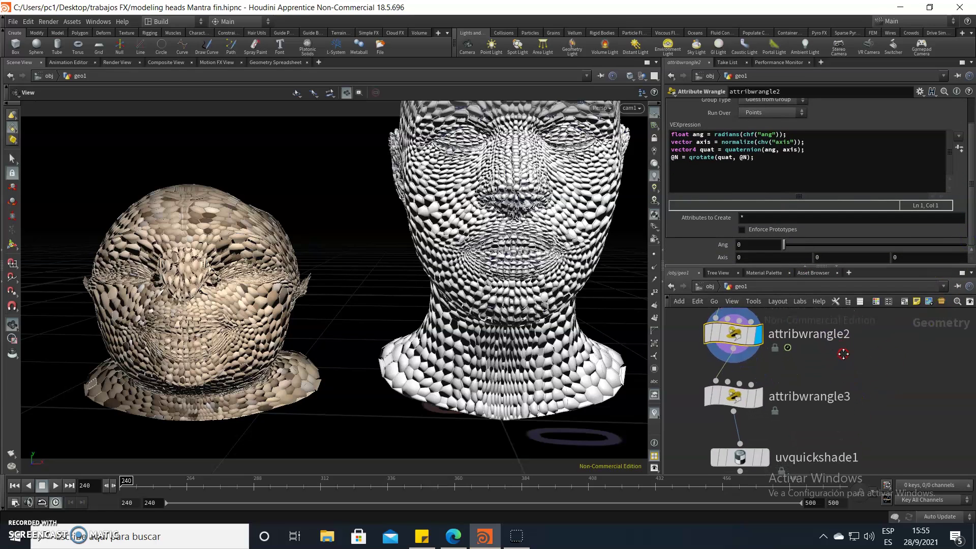
# Step: Display attribwrangle3's noise result, testing Scale at 5.2, 3.9 and 5.5 before settling on 5
pyautogui.click(758, 402)
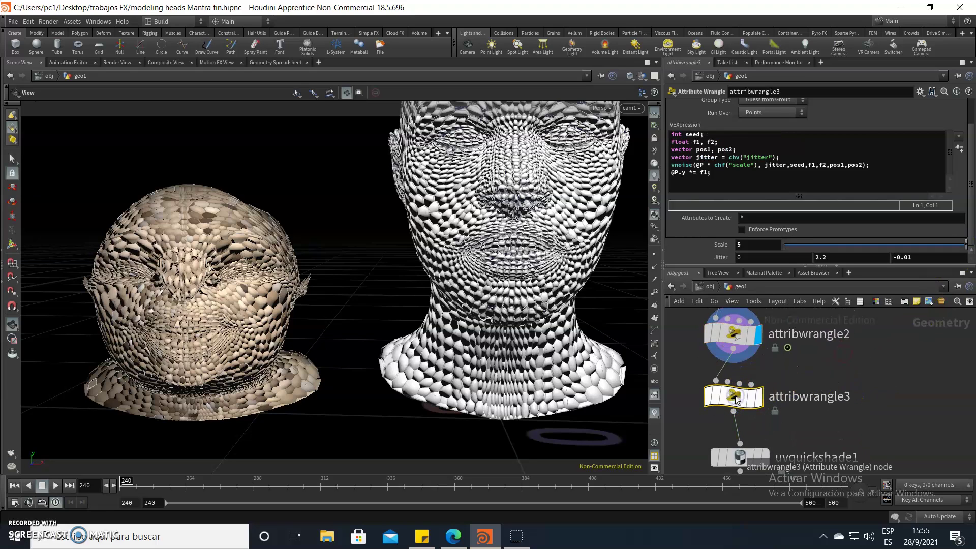
pyautogui.click(759, 403)
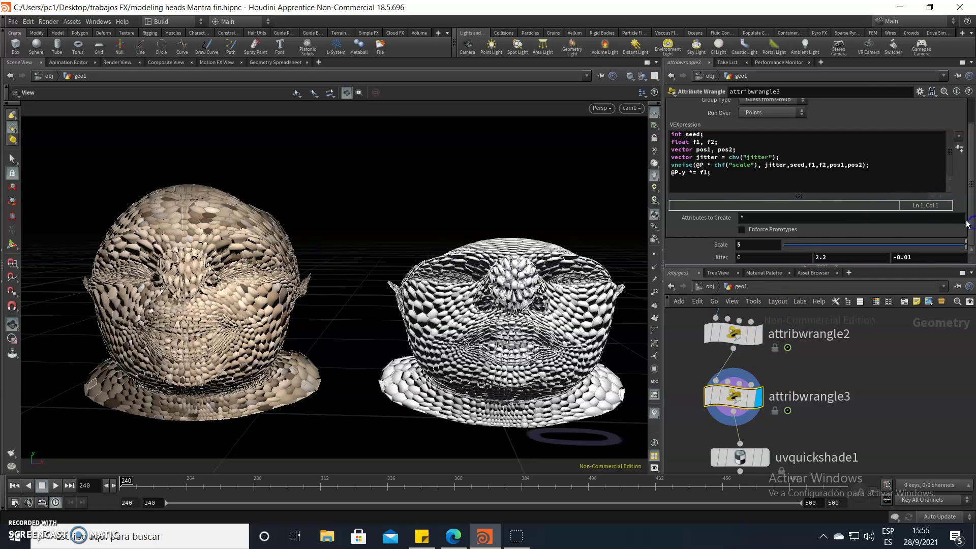
pyautogui.scroll(2, 894, 181)
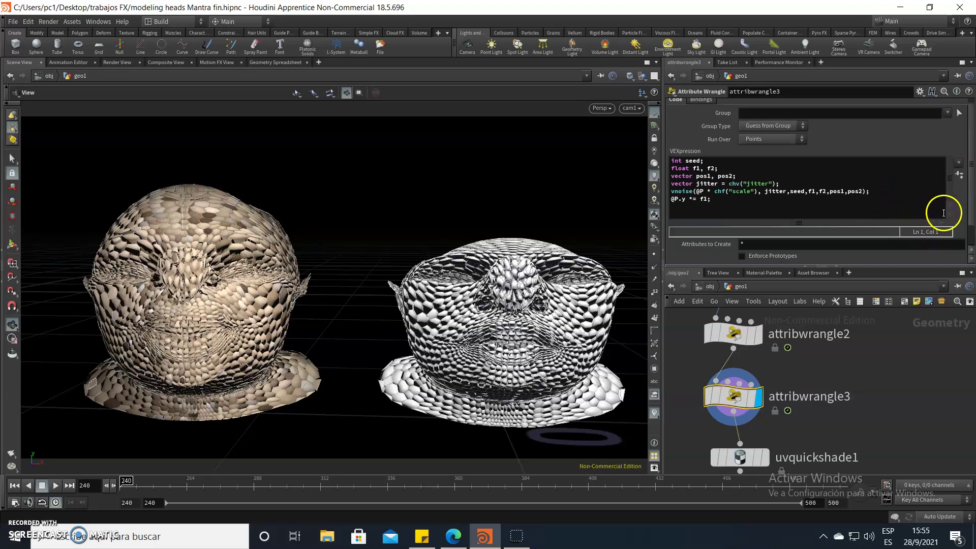
pyautogui.scroll(-2, 966, 204)
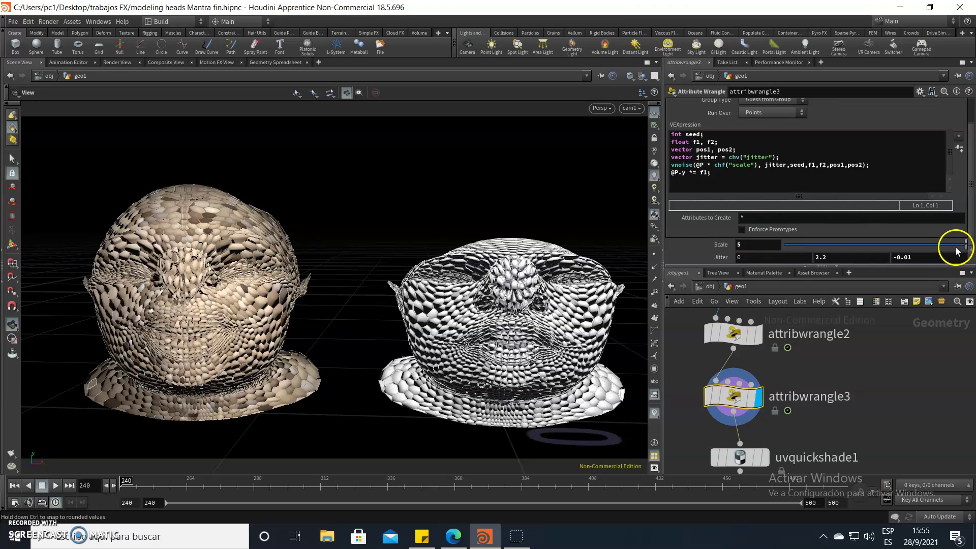
pyautogui.moveTo(770, 242)
pyautogui.mouseDown(button='middle')
pyautogui.moveTo(817, 260)
pyautogui.moveTo(544, 272)
pyautogui.mouseUp(button='middle')
pyautogui.write('4.5')
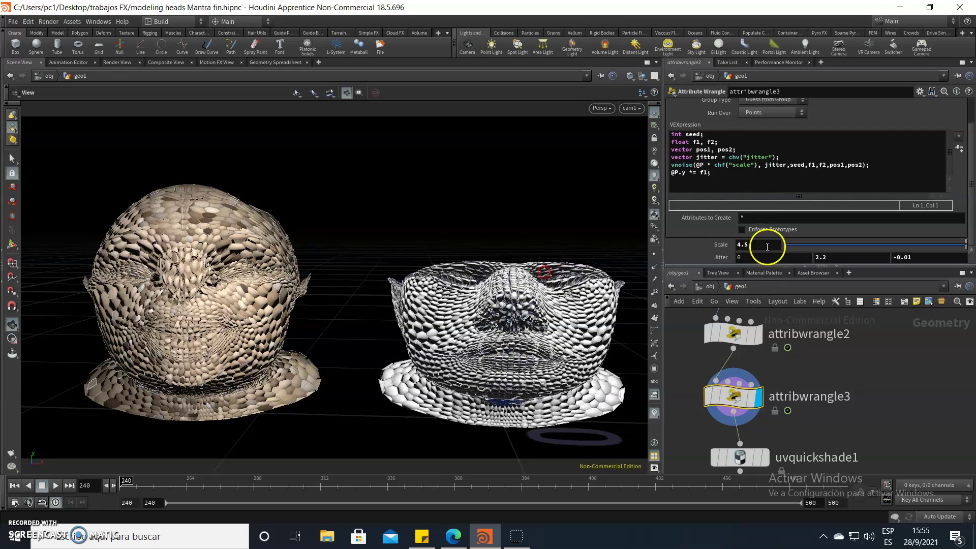
pyautogui.moveTo(759, 244)
pyautogui.mouseDown(button='middle')
pyautogui.moveTo(728, 254)
pyautogui.moveTo(797, 247)
pyautogui.mouseUp(button='middle')
pyautogui.moveTo(797, 246)
pyautogui.mouseDown(button='middle')
pyautogui.moveTo(815, 254)
pyautogui.moveTo(796, 250)
pyautogui.mouseUp(button='middle')
pyautogui.write('5')
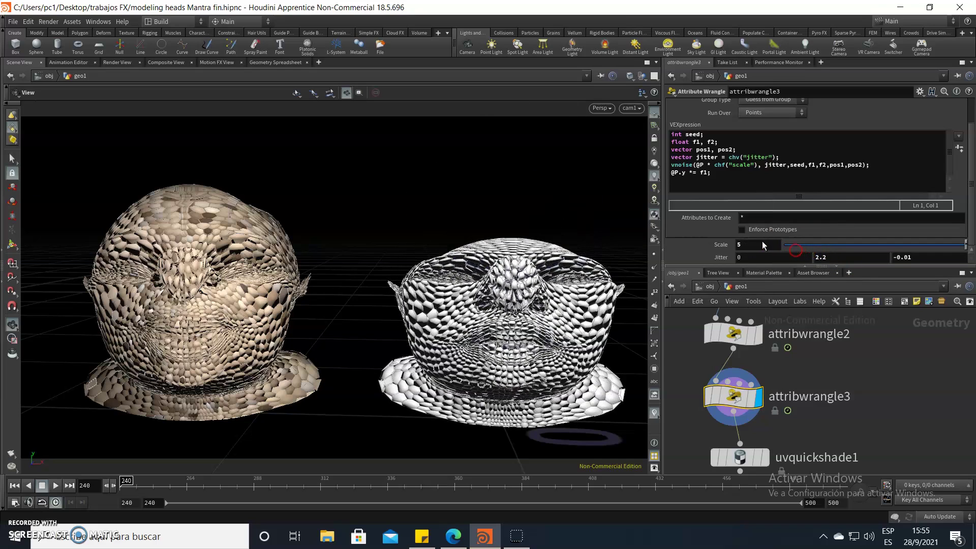
pyautogui.scroll(-2, 860, 398)
pyautogui.scroll(-1, 860, 398)
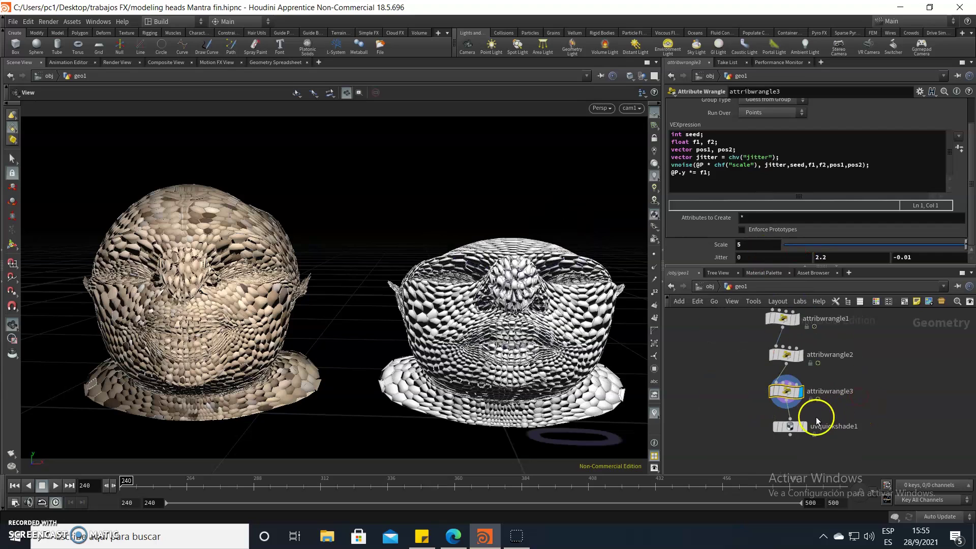
# Step: Display uvquickshade1 to show the scale texture on the right head
pyautogui.click(806, 426)
pyautogui.click(787, 427)
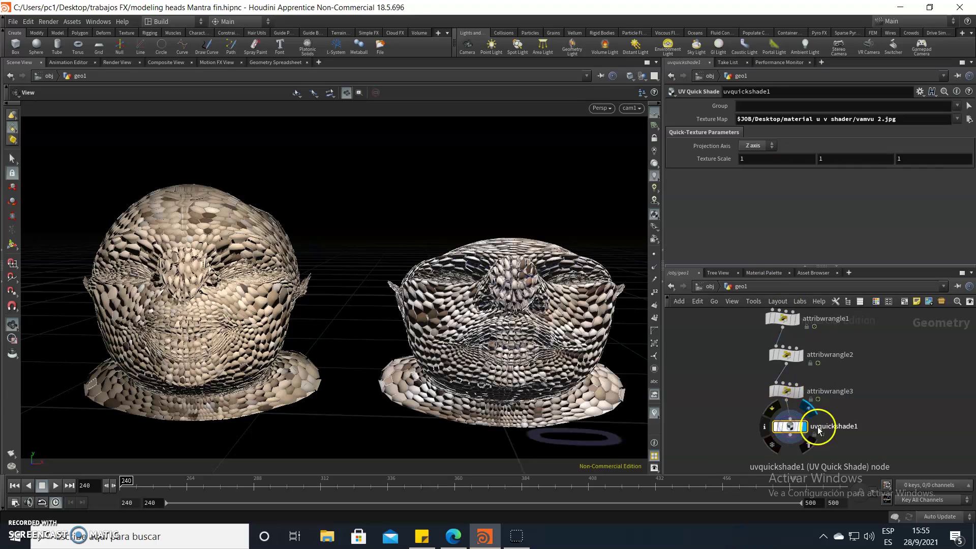
pyautogui.scroll(3, 862, 427)
# Step: Rename the node from uvquickshade1 to uvquickshade_random_color
pyautogui.doubleClick(859, 432)
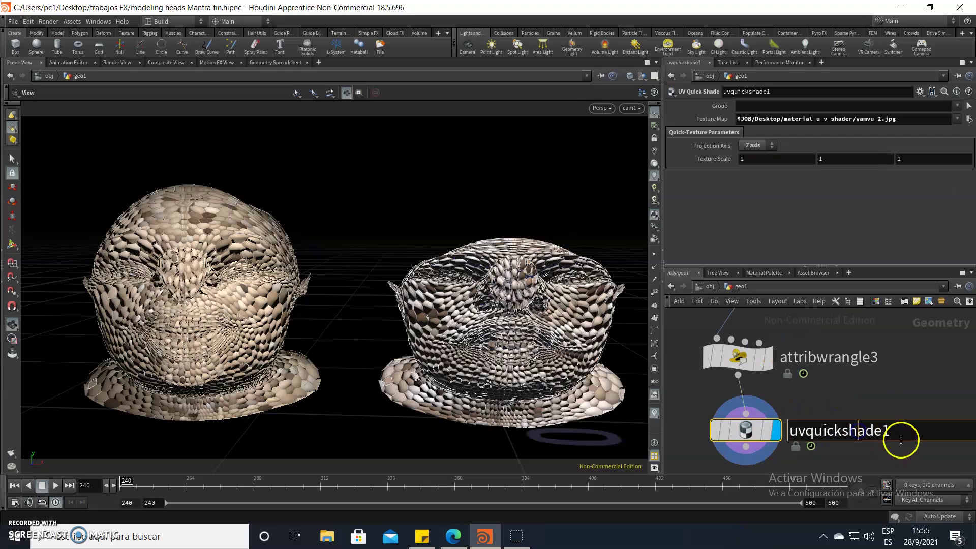
pyautogui.press('BackSpace')
pyautogui.write('_ran')
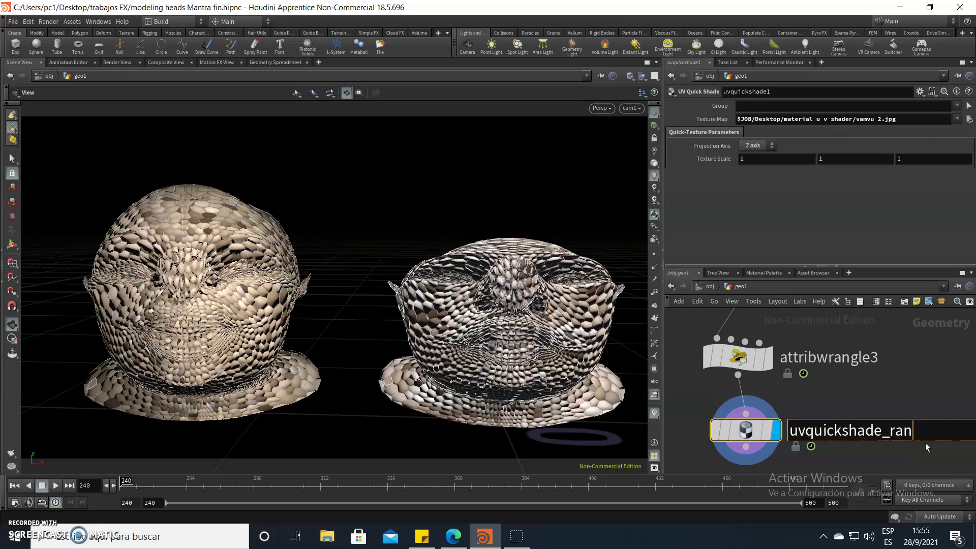
pyautogui.write('dom_colo')
pyautogui.write('r')
pyautogui.press('Return')
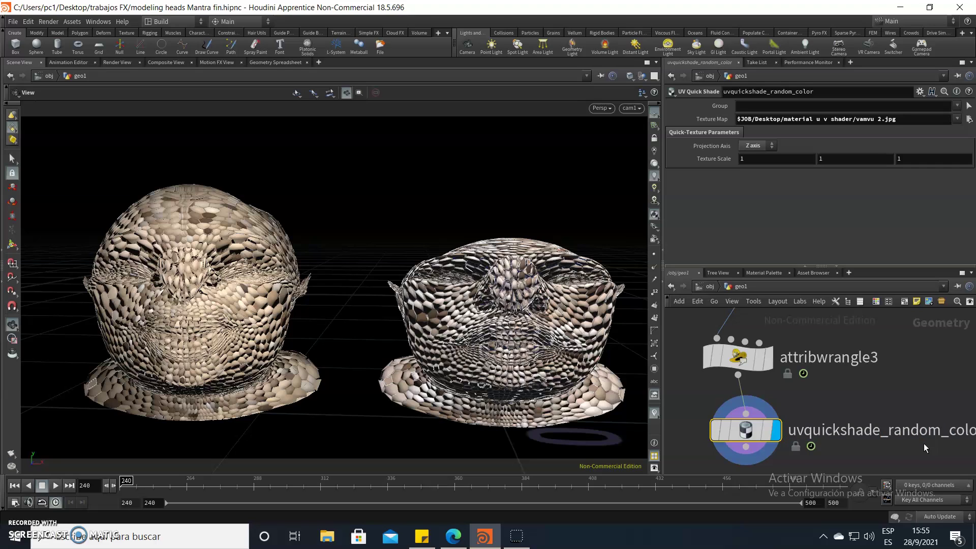
pyautogui.scroll(-3, 924, 444)
pyautogui.scroll(2, 903, 437)
pyautogui.moveTo(903, 454); pyautogui.dragTo(859, 432, button='middle')
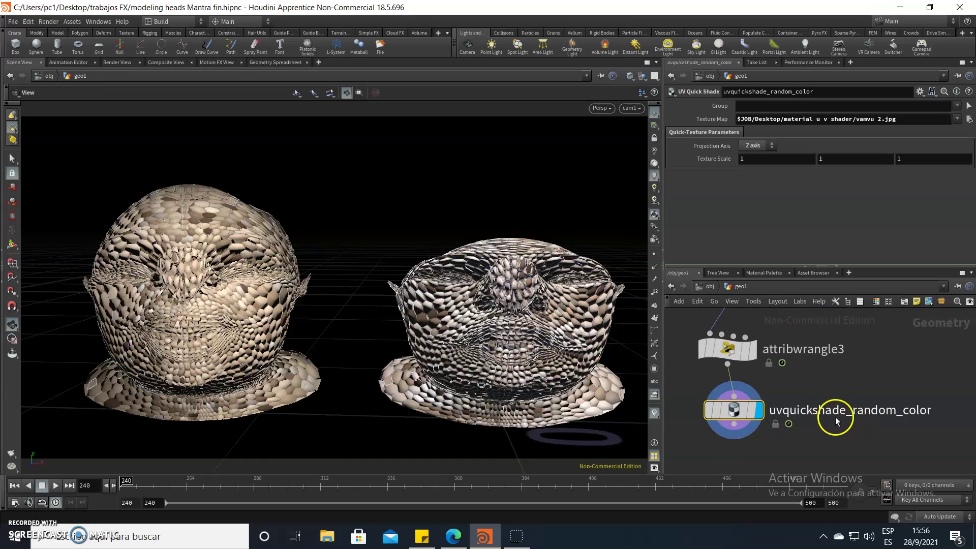
pyautogui.scroll(-5, 829, 410)
pyautogui.moveTo(748, 376); pyautogui.dragTo(748, 421, button='middle')
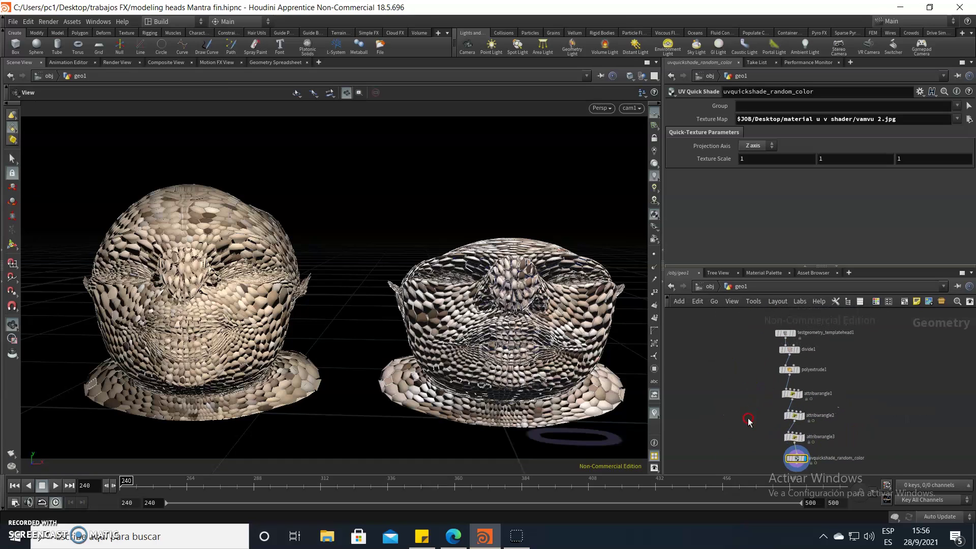
# Step: Return to the object level and compare spotlight1 and spotlight2's light settings
pyautogui.click(709, 288)
pyautogui.click(714, 386)
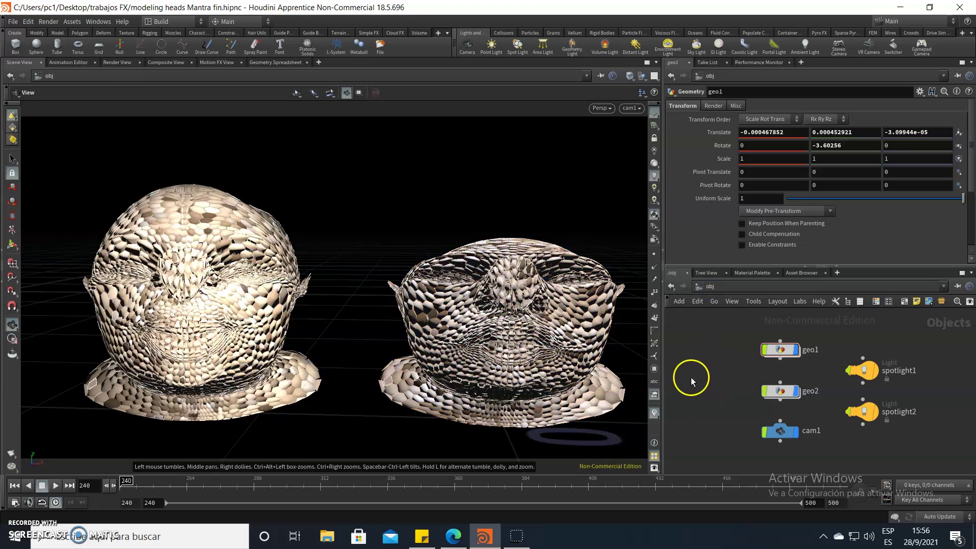
pyautogui.click(862, 373)
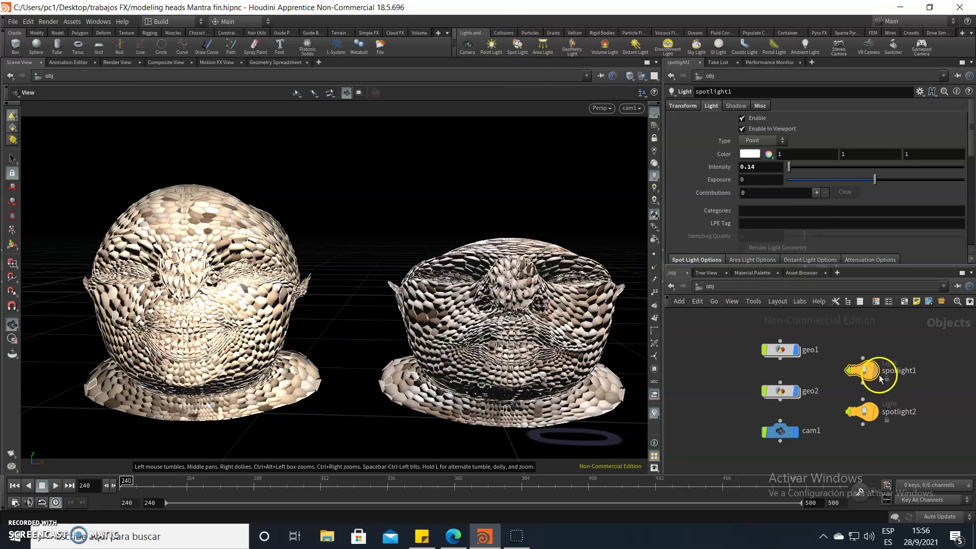
pyautogui.click(863, 416)
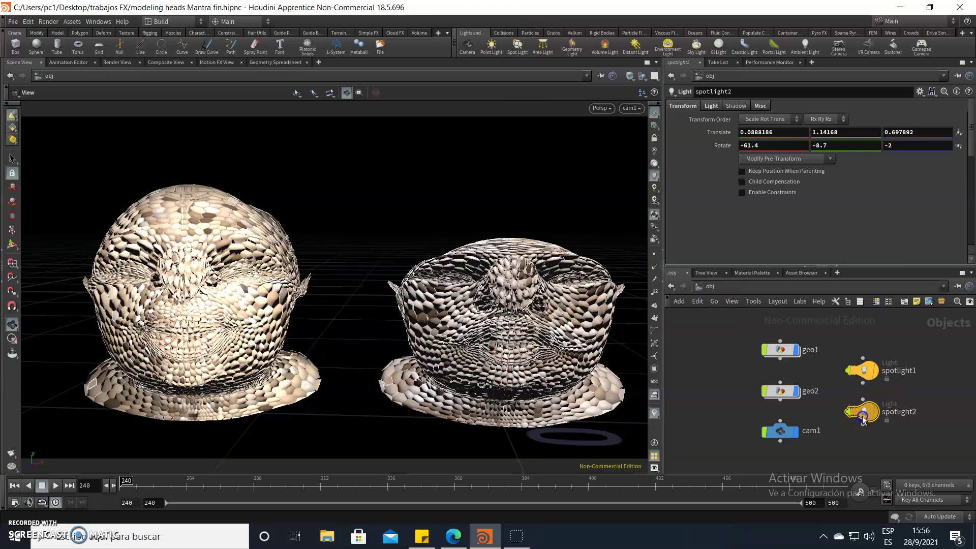
pyautogui.click(863, 370)
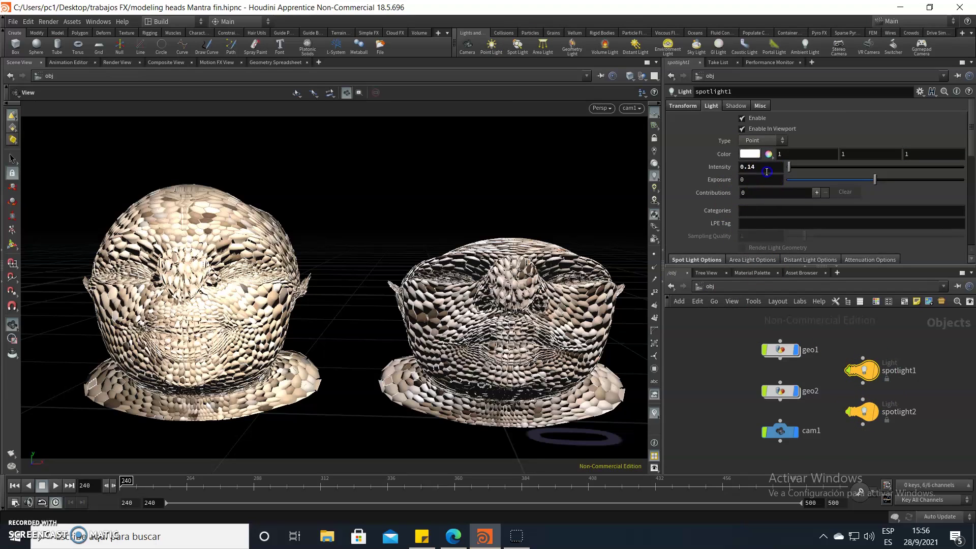
# Step: Check spotlight1's Cone Angle and its position and rotation values
pyautogui.moveTo(966, 153); pyautogui.dragTo(971, 180)
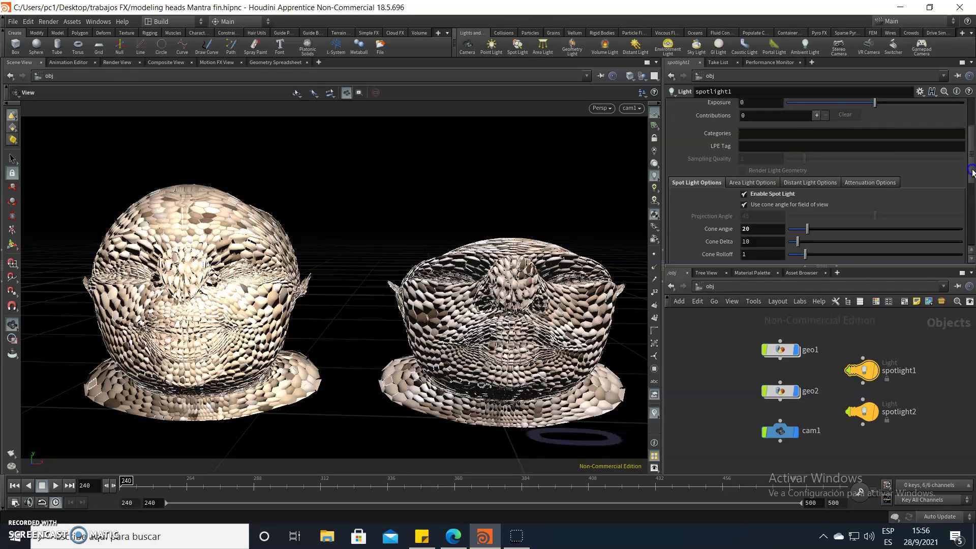
pyautogui.click(785, 200)
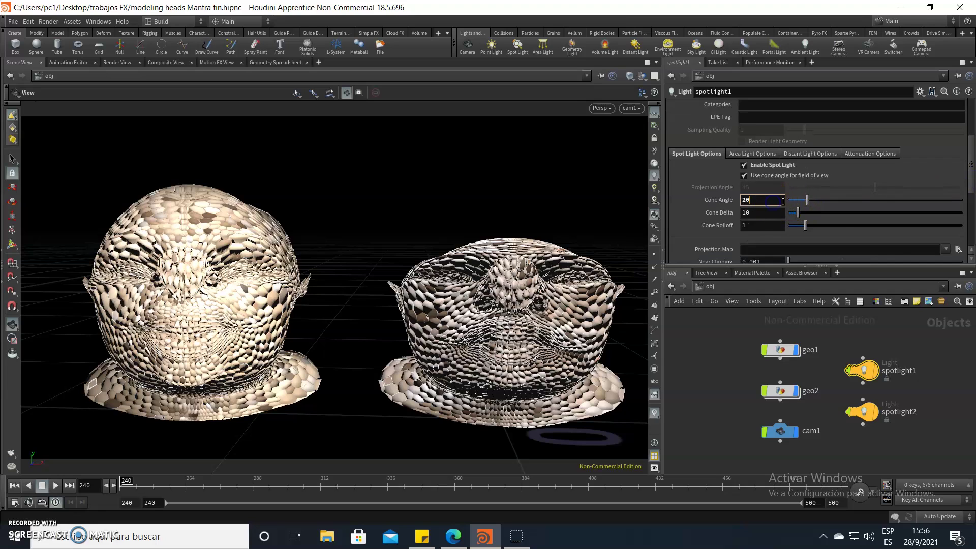
pyautogui.click(960, 175)
pyautogui.scroll(5, 951, 153)
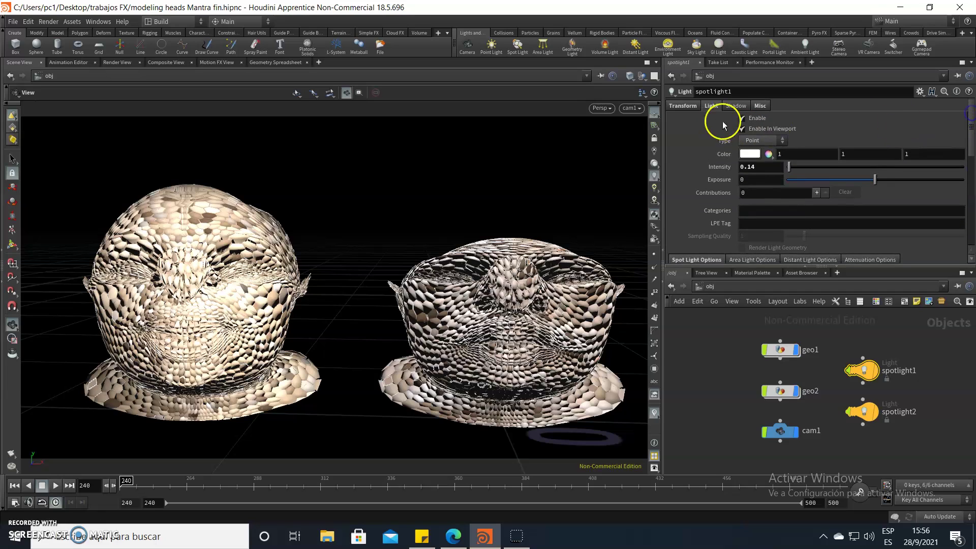
pyautogui.click(682, 107)
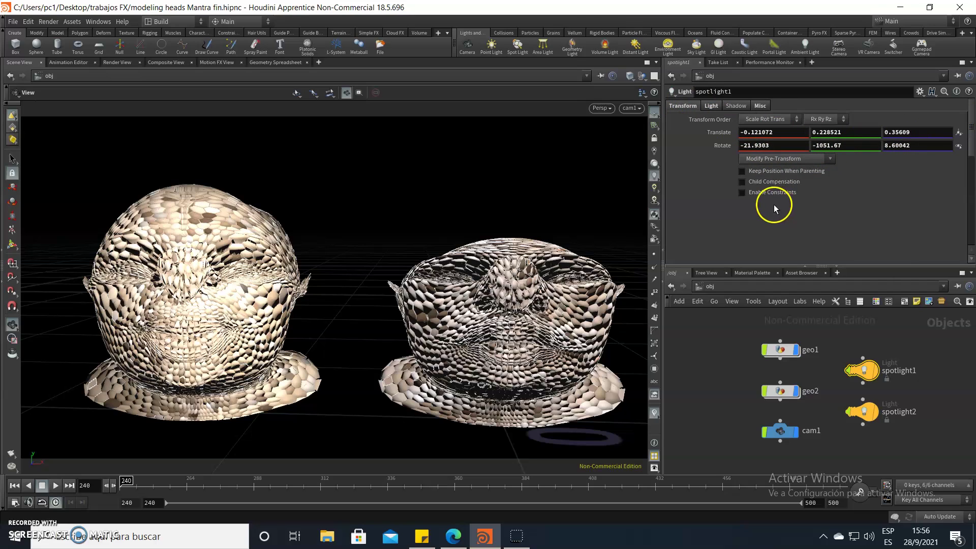
pyautogui.click(711, 107)
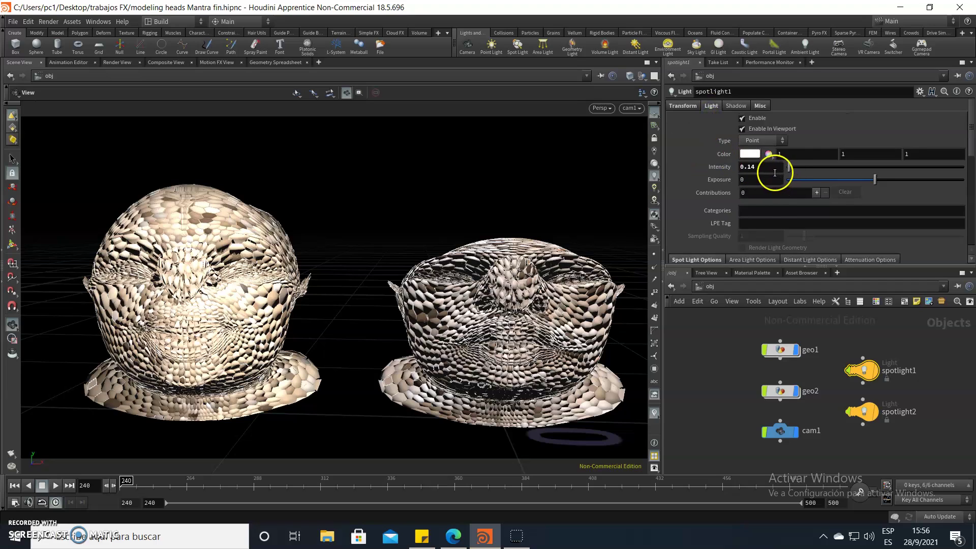
# Step: Give spotlight2 Intensity 2.61 and Exposure 0, checking its cone angle and transform
pyautogui.click(864, 412)
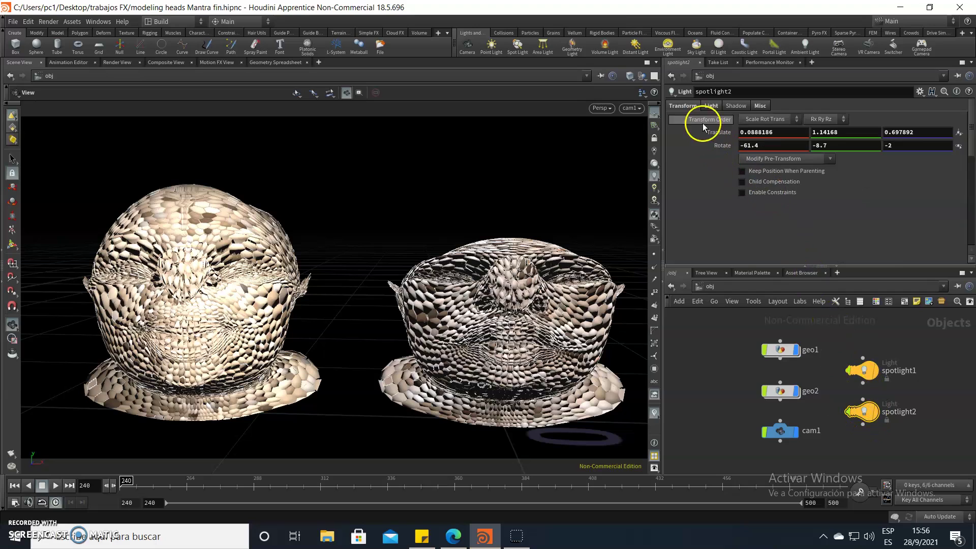
pyautogui.click(711, 106)
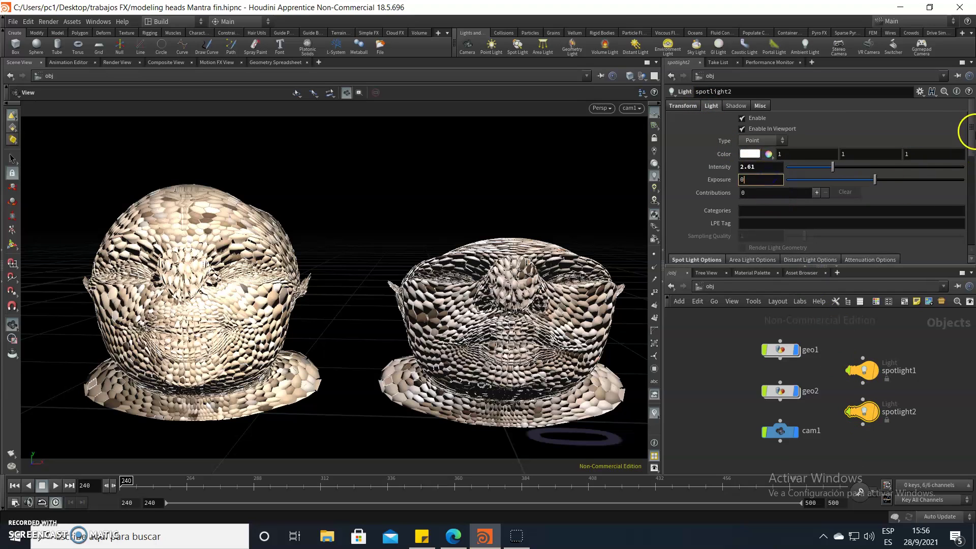
pyautogui.moveTo(970, 133)
pyautogui.mouseDown()
pyautogui.moveTo(971, 175)
pyautogui.moveTo(971, 122)
pyautogui.mouseUp()
pyautogui.click(773, 216)
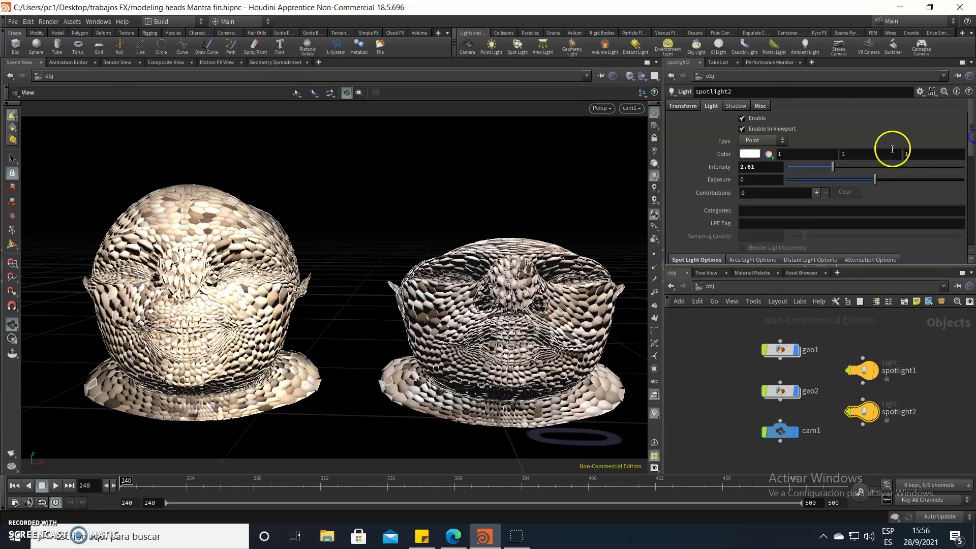
pyautogui.click(685, 108)
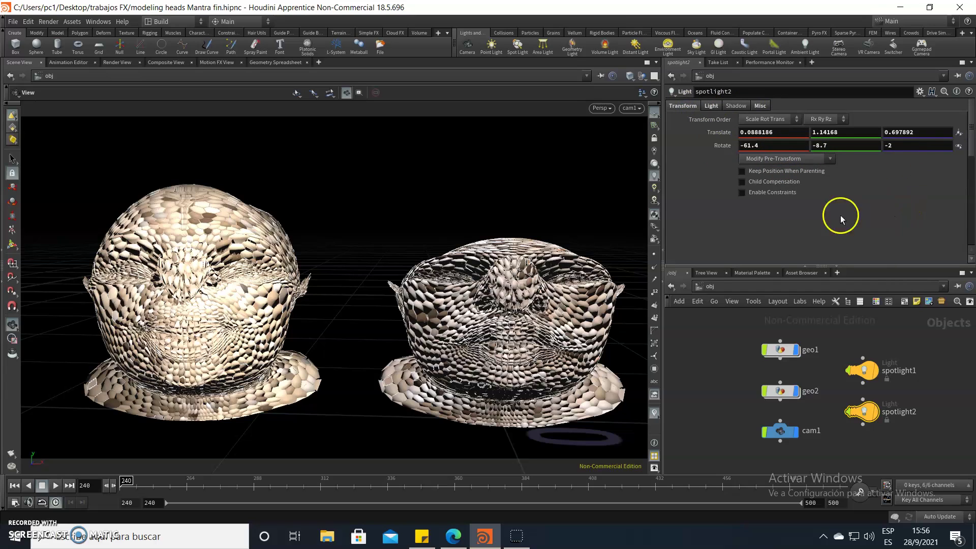
pyautogui.click(710, 106)
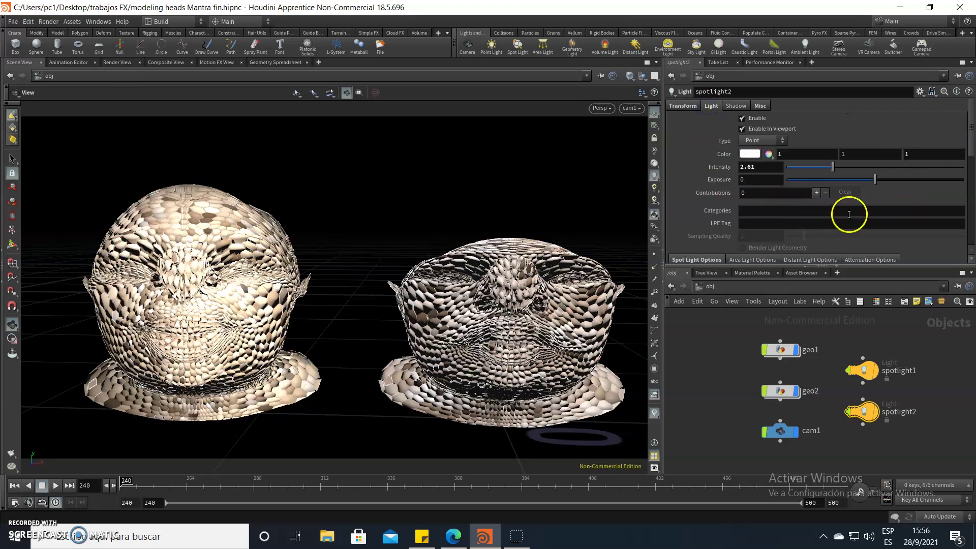
pyautogui.moveTo(972, 133)
pyautogui.mouseDown()
pyautogui.moveTo(972, 179)
pyautogui.moveTo(925, 166)
pyautogui.mouseUp()
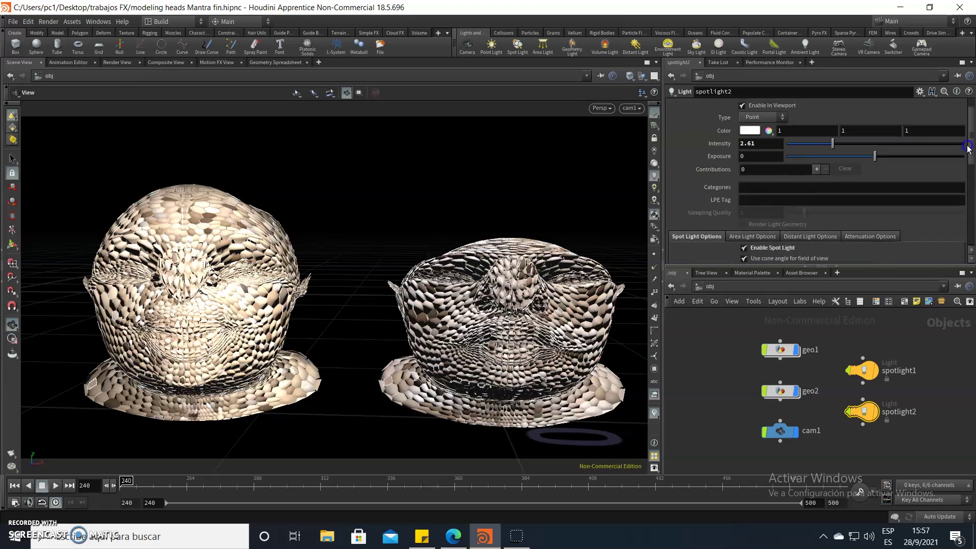
pyautogui.click(762, 362)
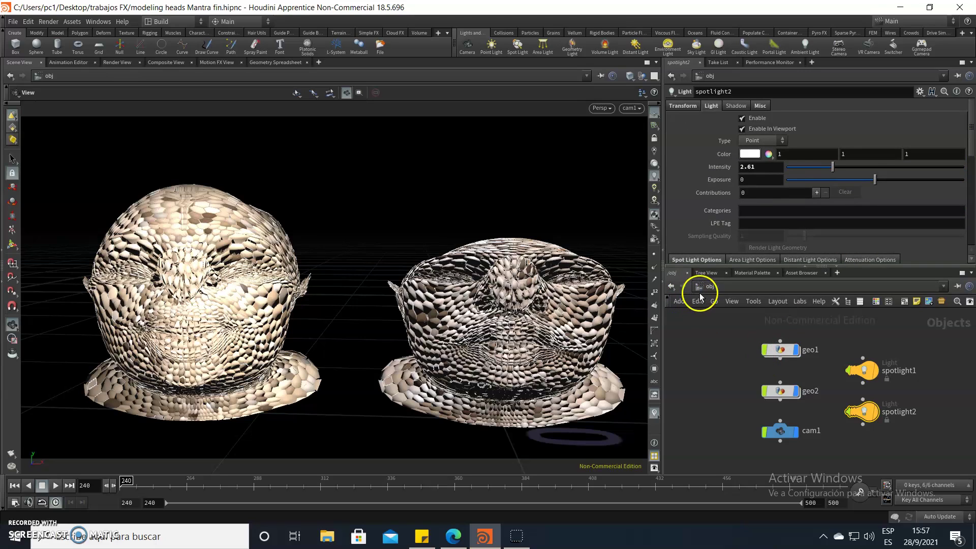
pyautogui.click(735, 381)
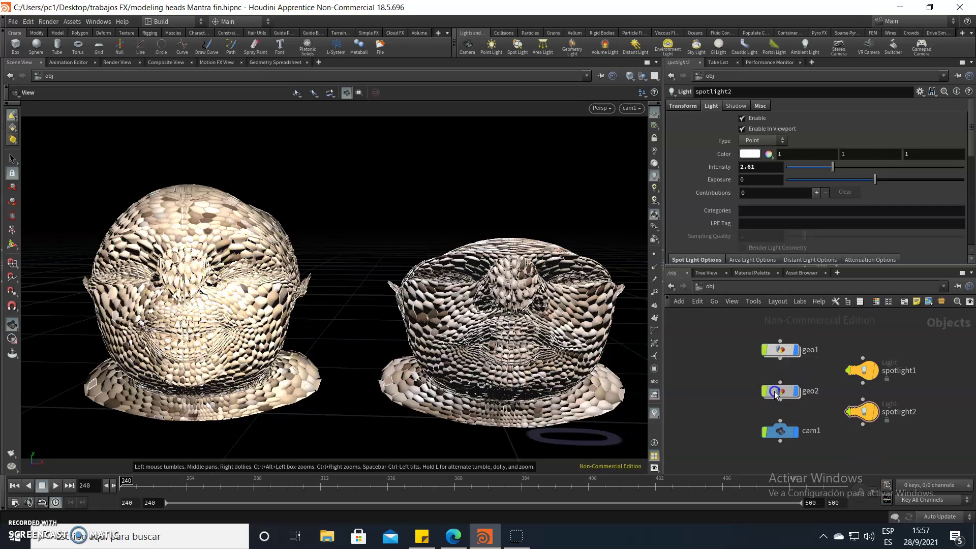
# Step: Select the geo2 head and dive into its node network
pyautogui.click(776, 391)
pyautogui.click(776, 356)
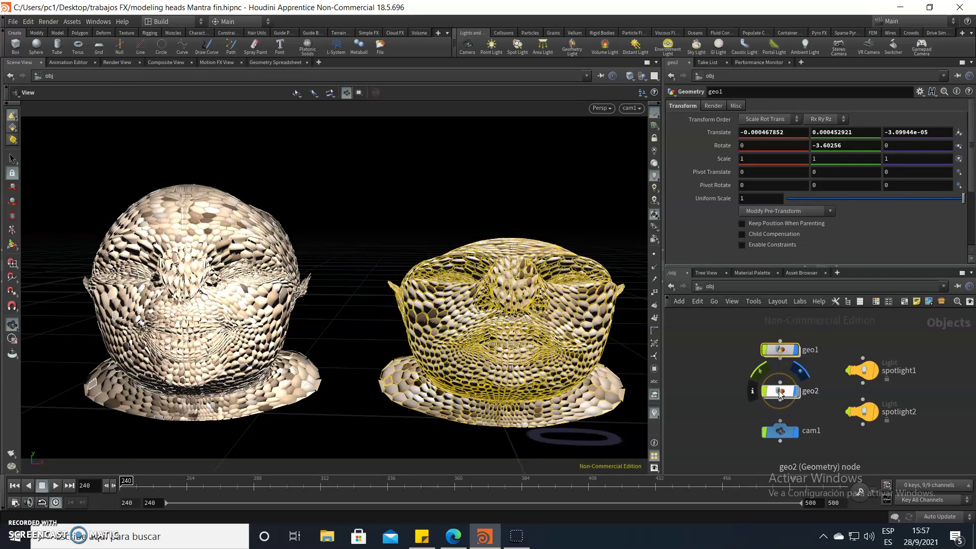
pyautogui.click(781, 394)
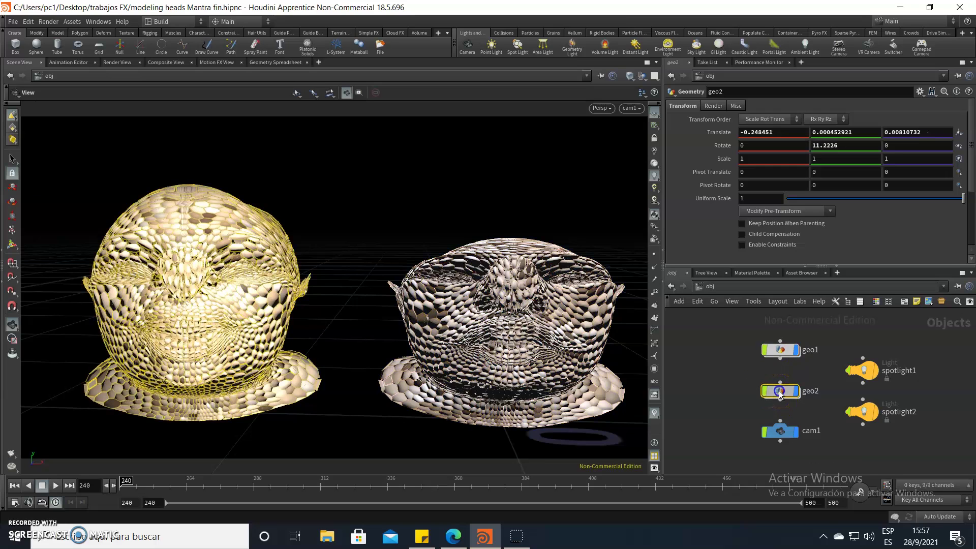
pyautogui.doubleClick(781, 392)
pyautogui.click(782, 398)
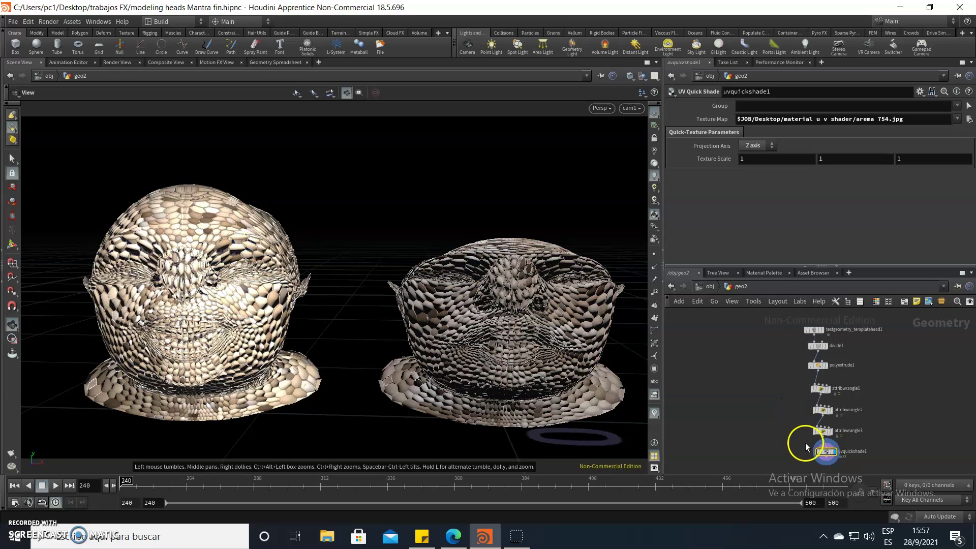
pyautogui.scroll(5, 805, 443)
# Step: Test attribwrangle3's cell-noise Scale, keep it at 5.5, and return to the object level
pyautogui.click(846, 420)
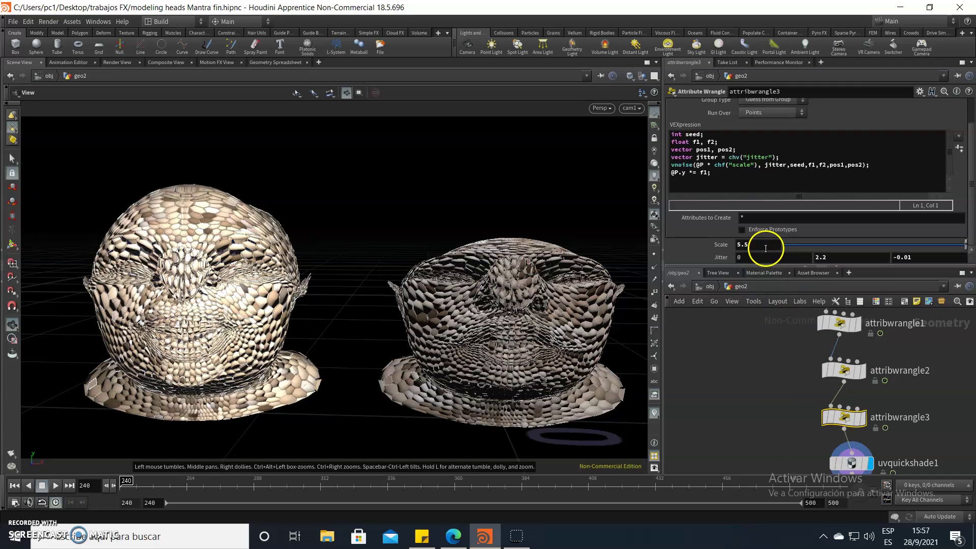
pyautogui.moveTo(766, 248)
pyautogui.mouseDown(button='middle')
pyautogui.moveTo(781, 258)
pyautogui.moveTo(554, 266)
pyautogui.moveTo(481, 257)
pyautogui.moveTo(761, 285)
pyautogui.mouseUp(button='middle')
pyautogui.scroll(-2, 725, 334)
pyautogui.scroll(-1, 730, 356)
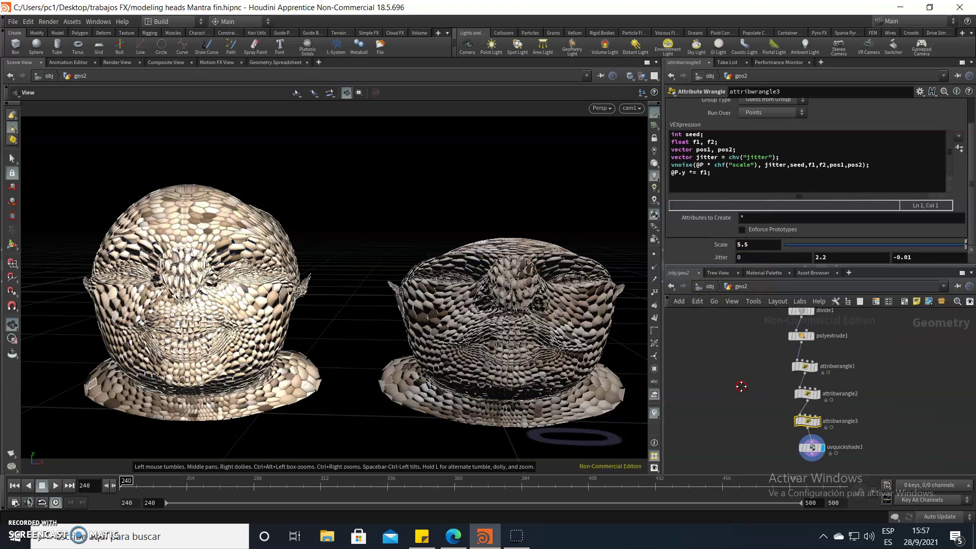
pyautogui.scroll(-1, 732, 366)
pyautogui.scroll(-1, 734, 376)
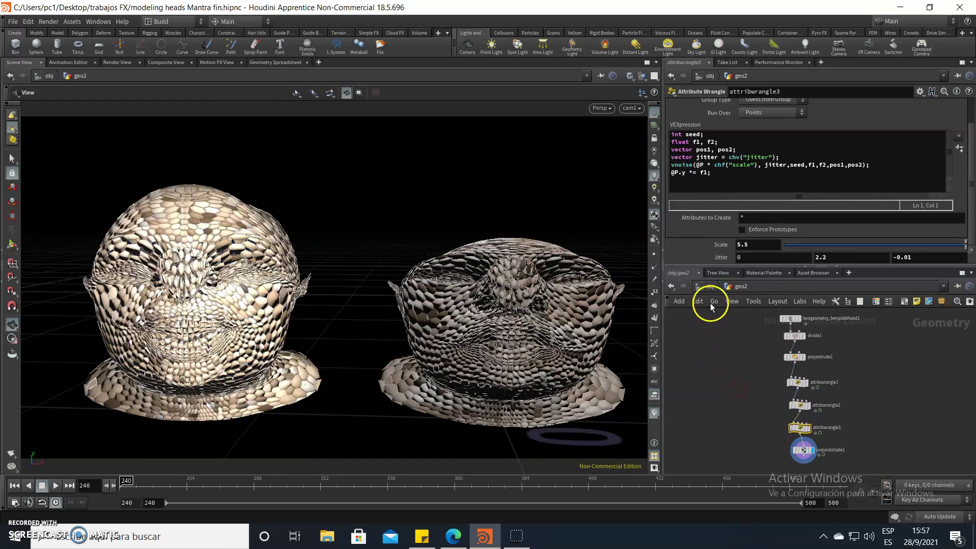
pyautogui.click(711, 287)
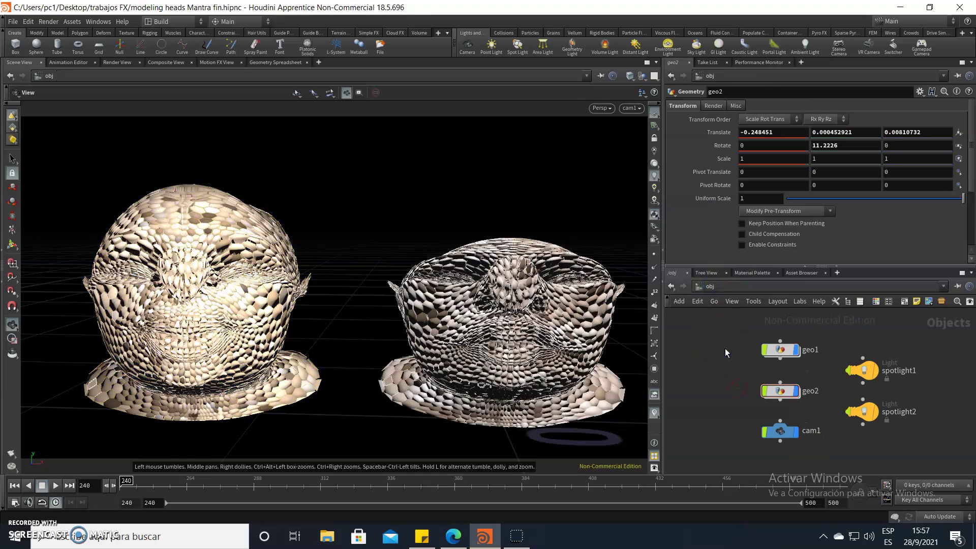
# Step: Move to frame 343 and start a Mantra IPR render of both heads in Render View
pyautogui.click(212, 486)
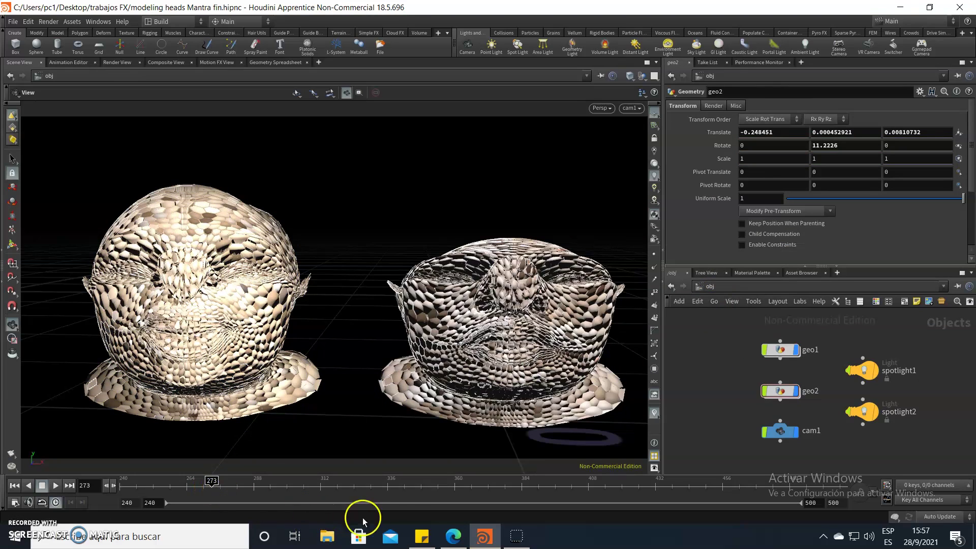
pyautogui.click(406, 492)
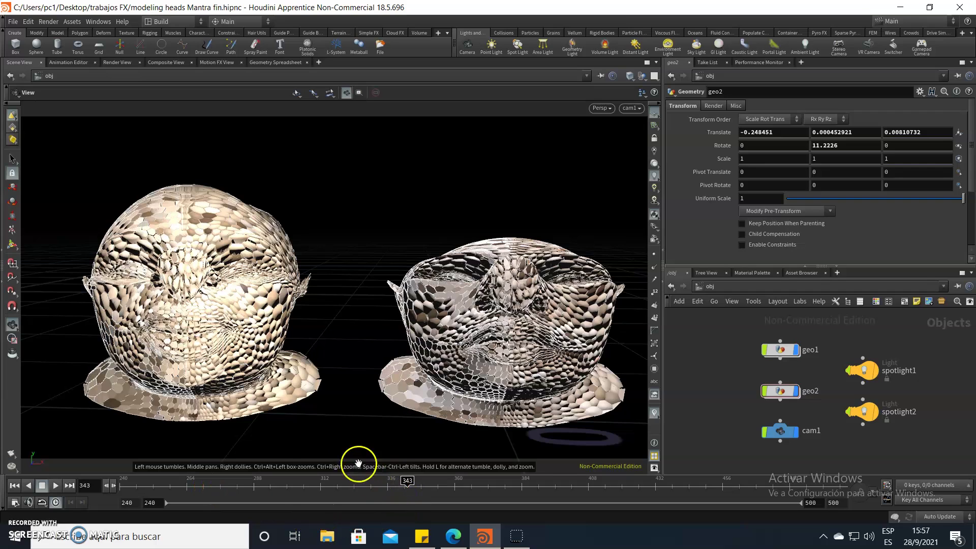
pyautogui.click(114, 63)
pyautogui.click(28, 80)
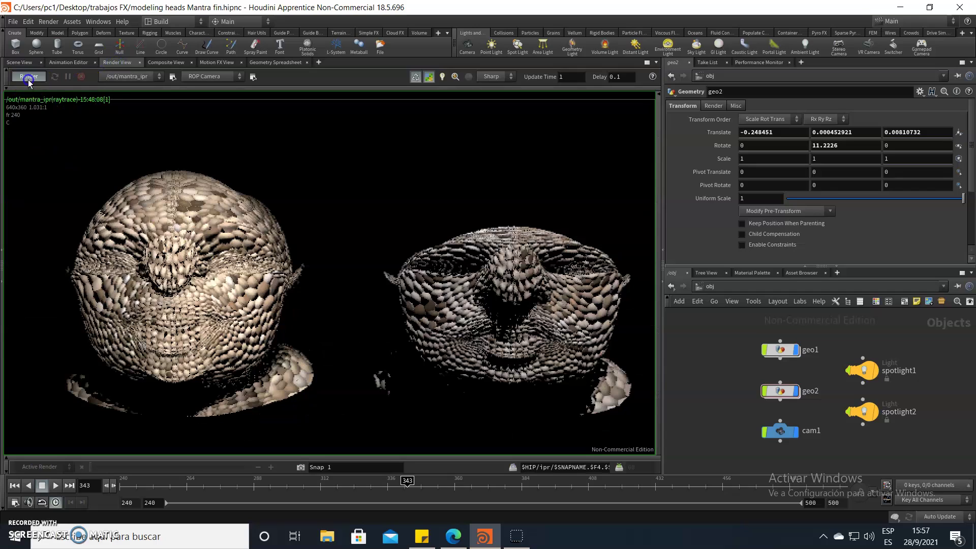
pyautogui.click(32, 87)
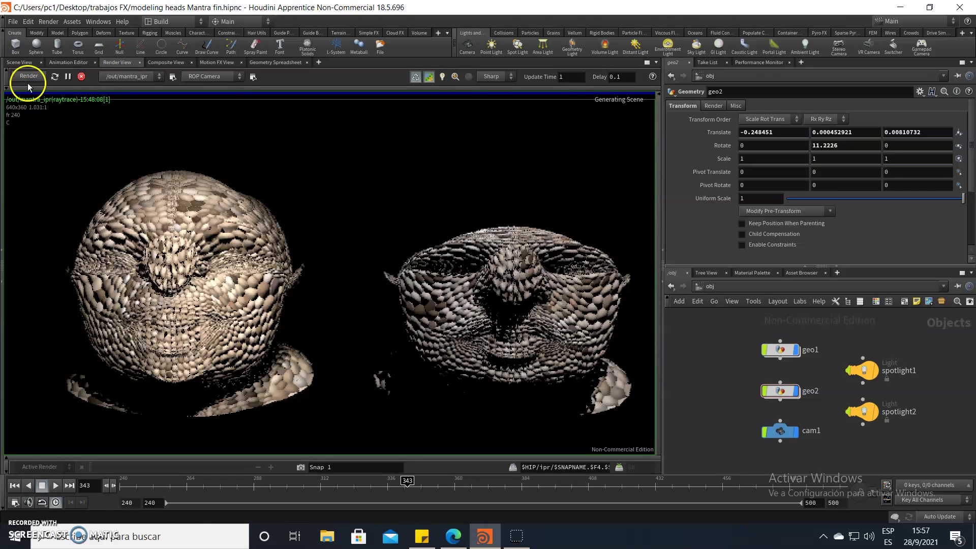
# Step: Restart the IPR render, let it refine partway, then stop it and return to Scene View
pyautogui.click(54, 77)
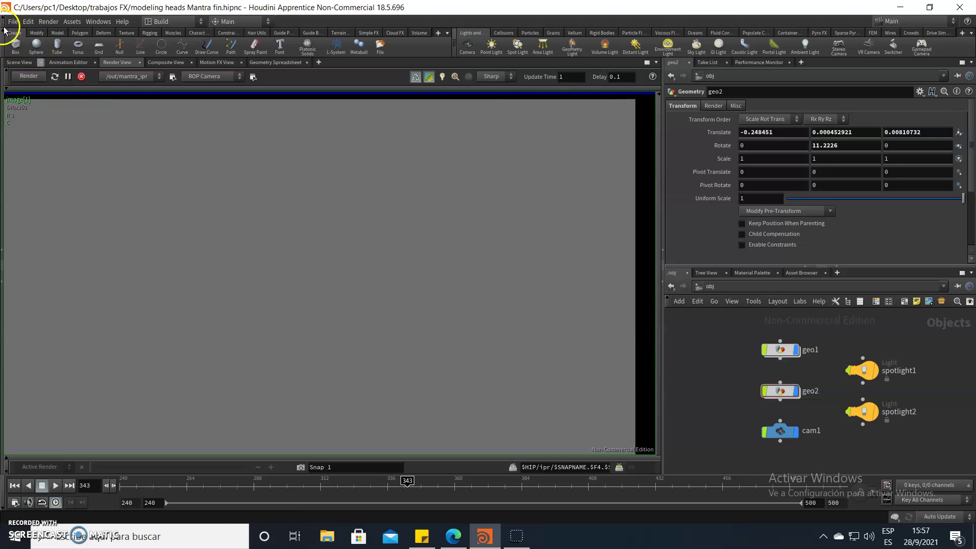
pyautogui.click(8, 124)
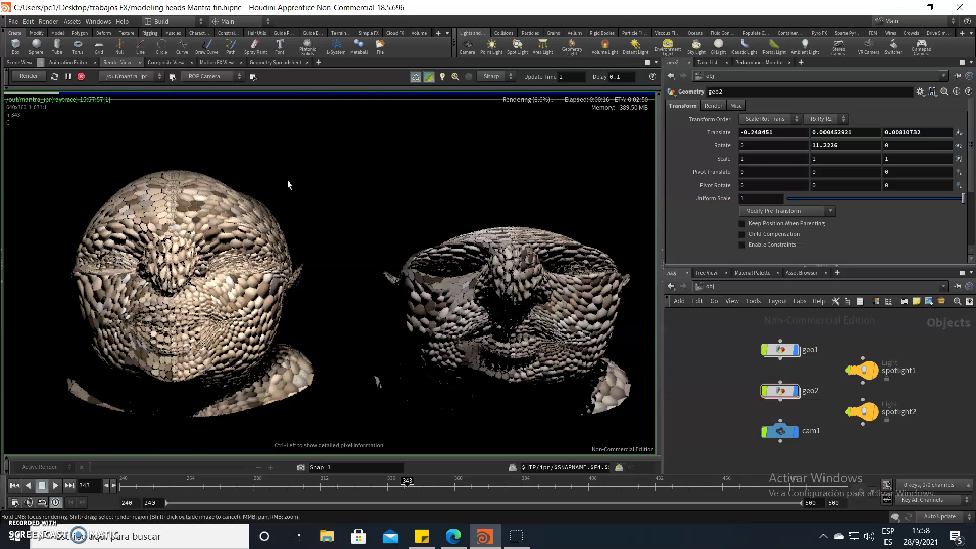
pyautogui.moveTo(287, 180); pyautogui.dragTo(339, 205)
pyautogui.click(82, 76)
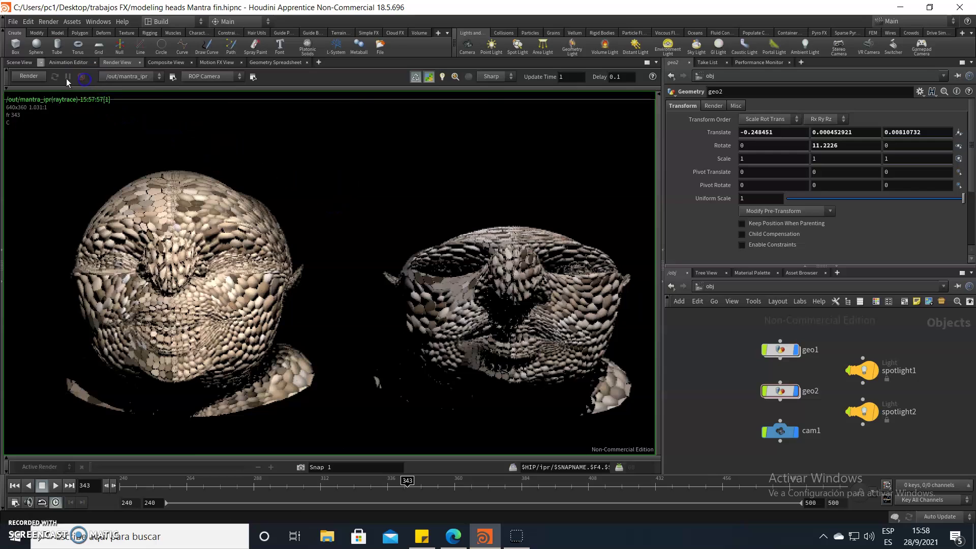
pyautogui.click(16, 63)
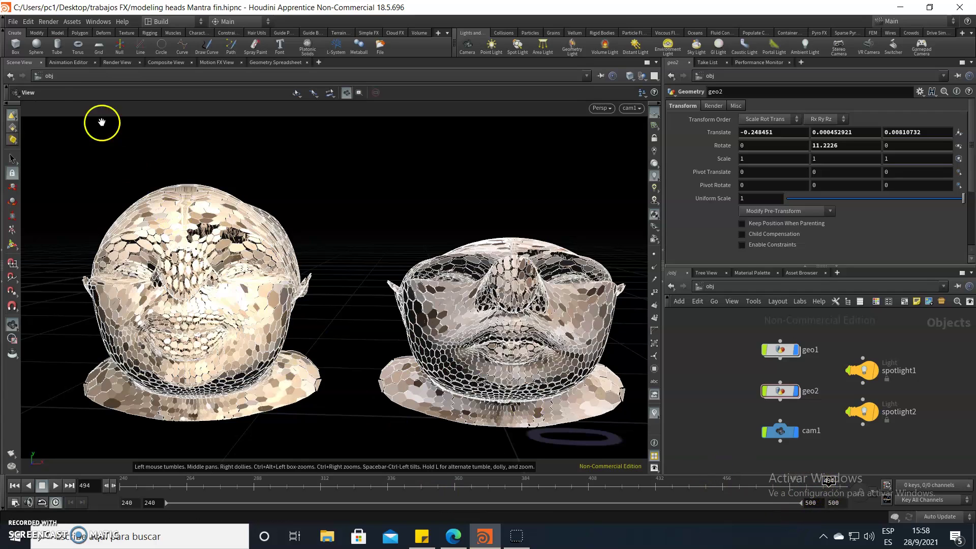
# Step: Run a Mantra IPR render at frame 494 with refinement focused on the right head, then stop it around 15%
pyautogui.click(112, 63)
pyautogui.click(29, 76)
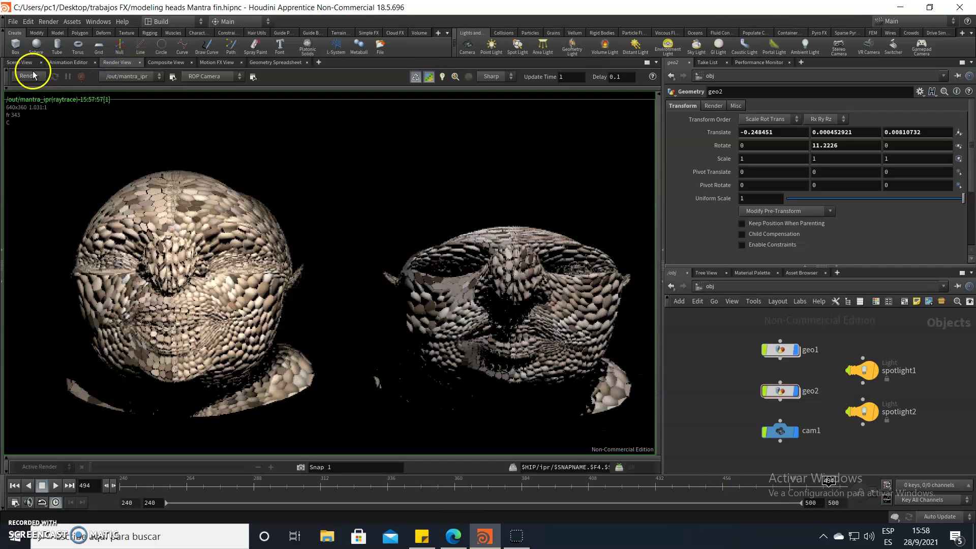
pyautogui.click(38, 112)
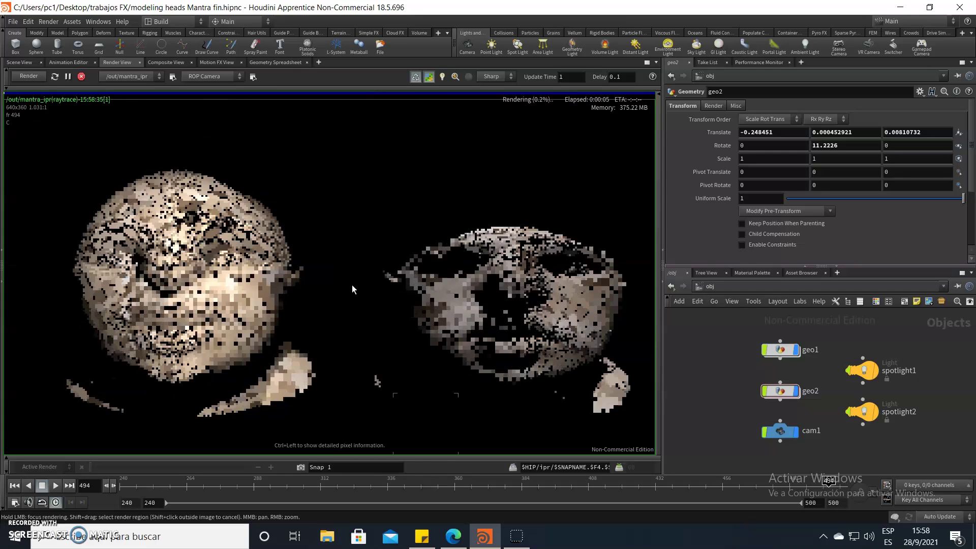
pyautogui.moveTo(342, 337); pyautogui.dragTo(511, 324)
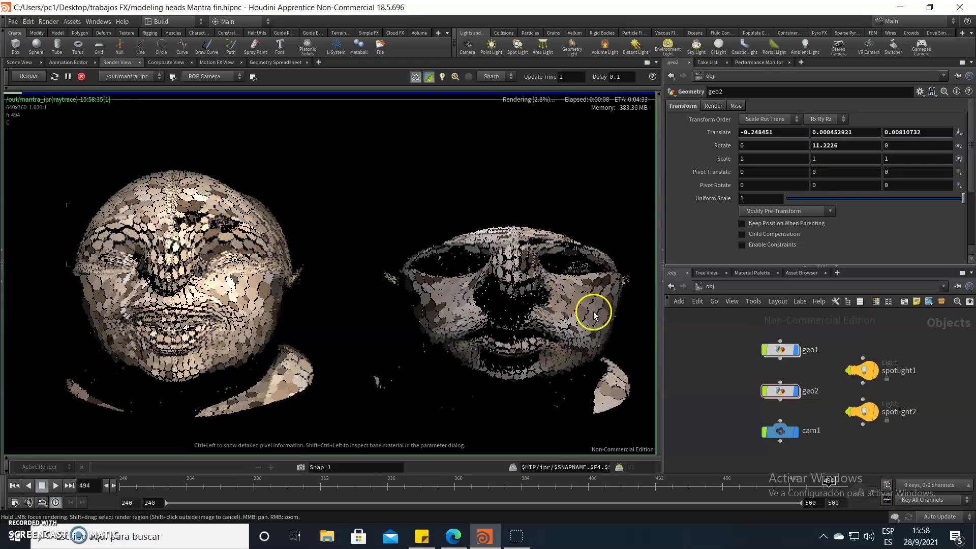
pyautogui.moveTo(511, 325)
pyautogui.mouseDown()
pyautogui.moveTo(534, 252)
pyautogui.moveTo(244, 279)
pyautogui.moveTo(122, 351)
pyautogui.moveTo(92, 301)
pyautogui.moveTo(96, 290)
pyautogui.moveTo(99, 297)
pyautogui.mouseUp()
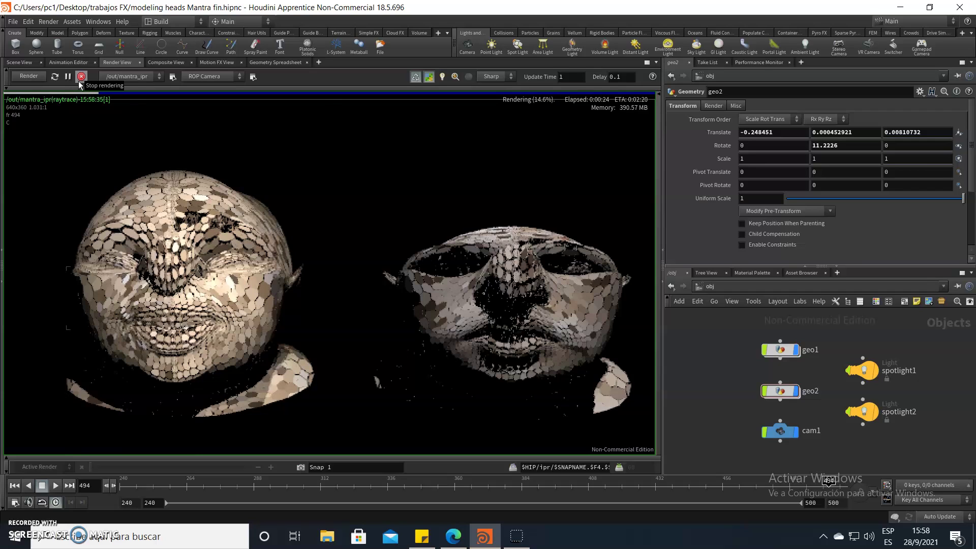
pyautogui.click(78, 81)
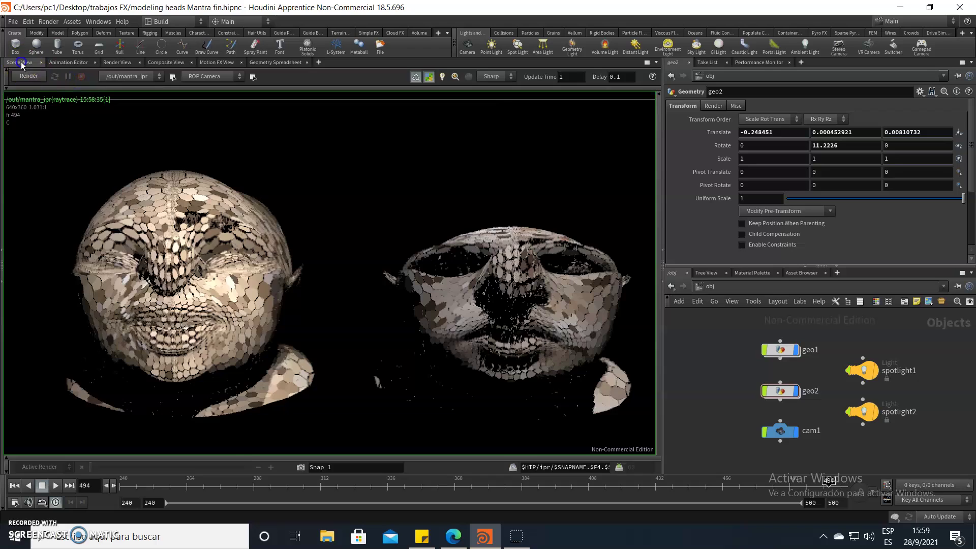
# Step: Switch to Scene View and scrub the timeline back to about frame 240
pyautogui.click(20, 62)
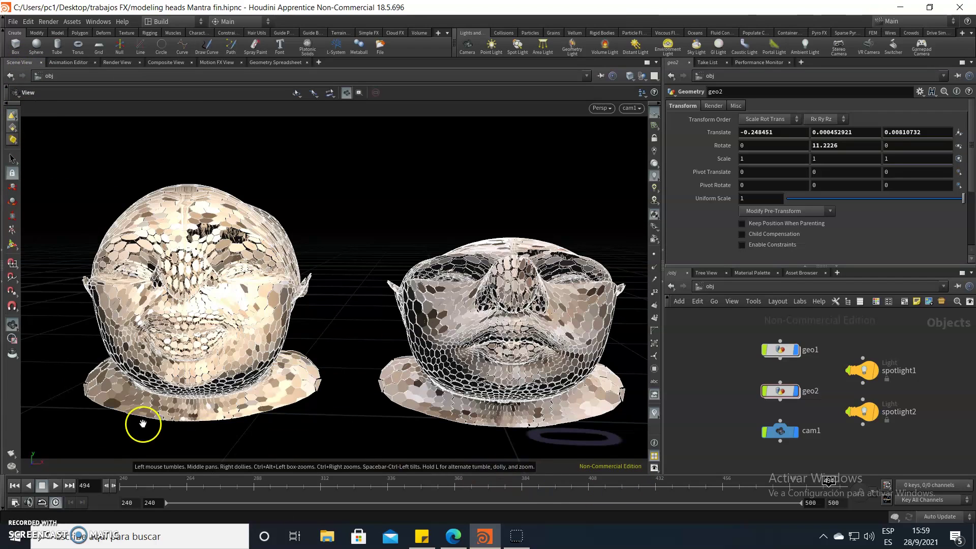
pyautogui.click(122, 483)
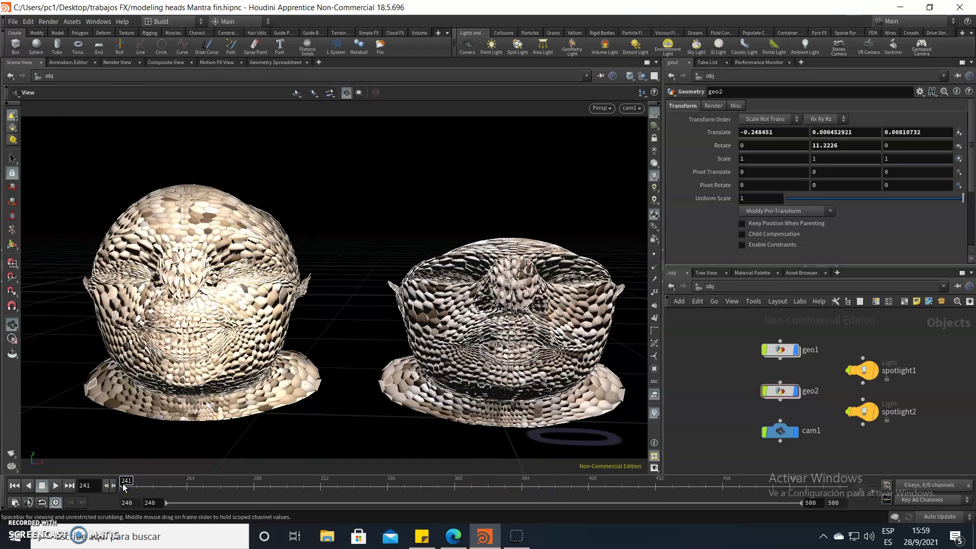